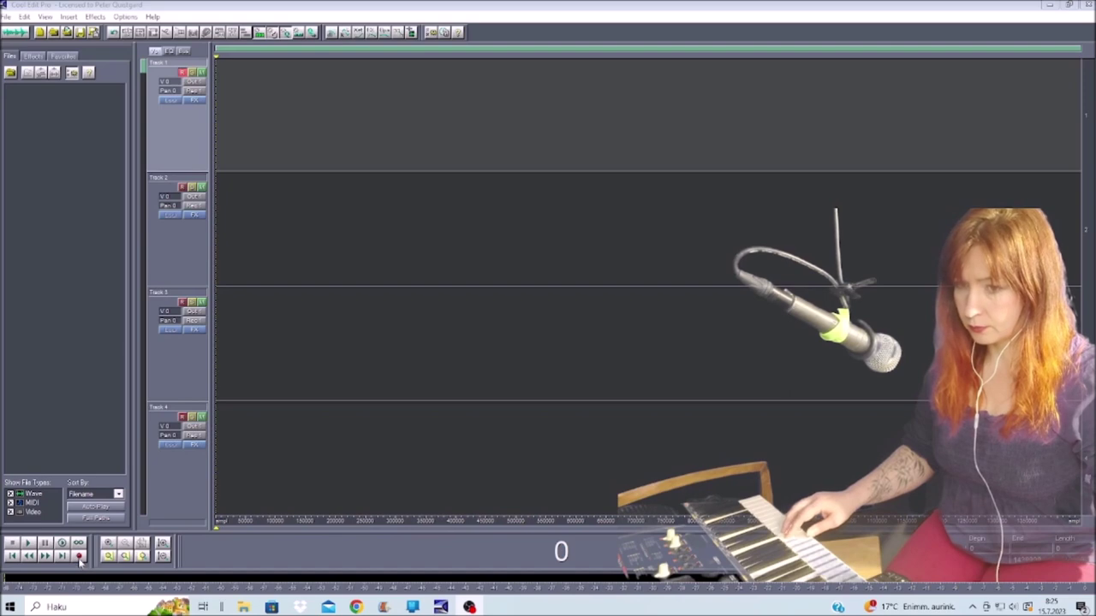
Record a take on track 1, stop it, and start a second recording on track 2.
left_click(79, 558)
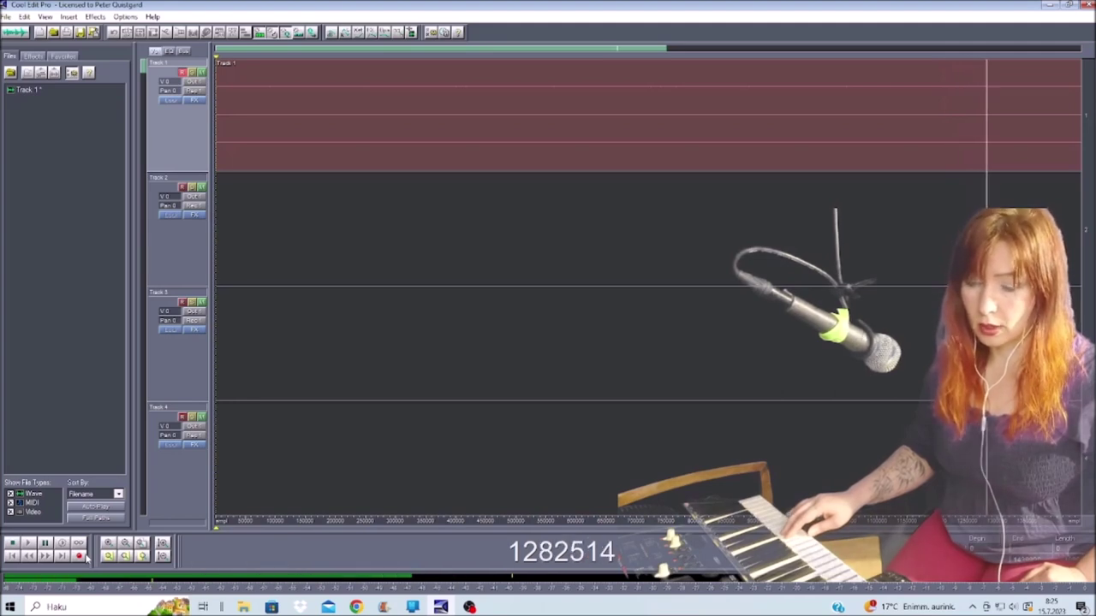
left_click(12, 543)
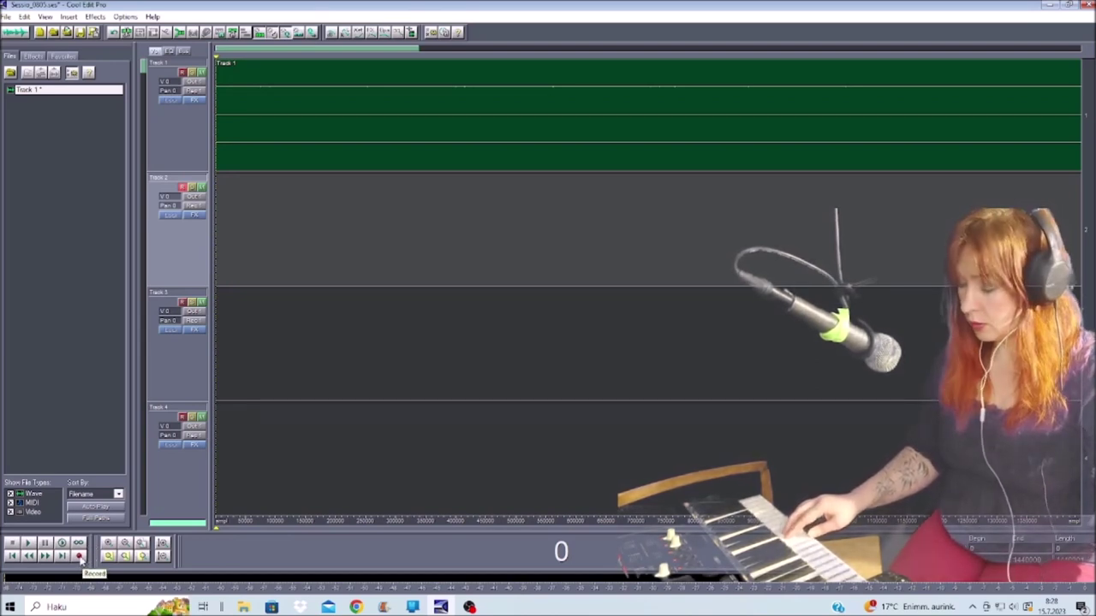
left_click(78, 557)
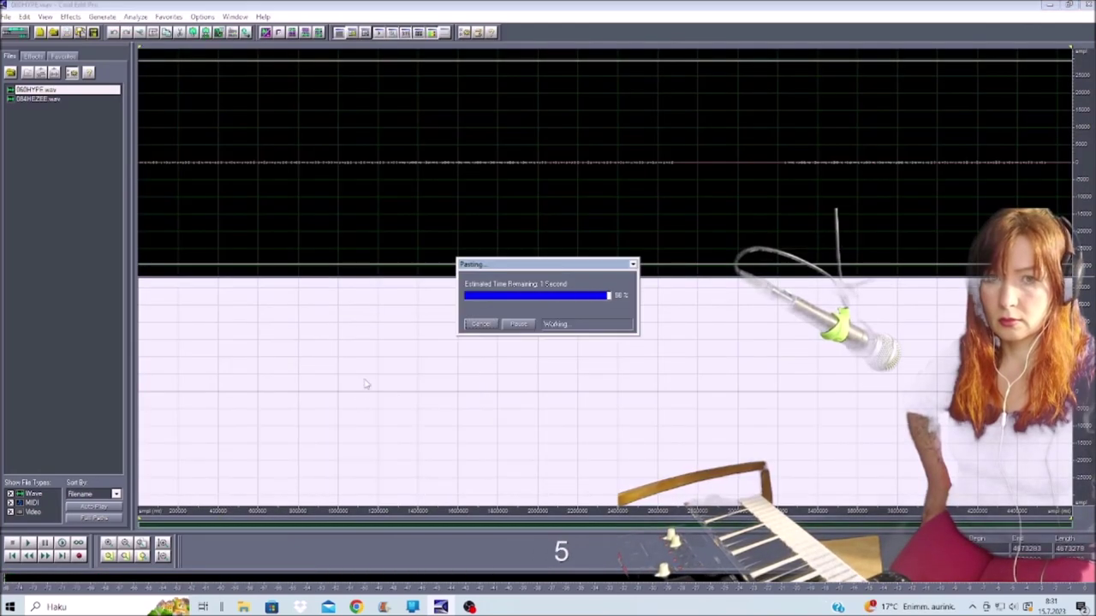
Normalize all of 060HYPE.wav and lower its pitch with the Pitch Bender's flat curve at -2 semitones.
key("Return")
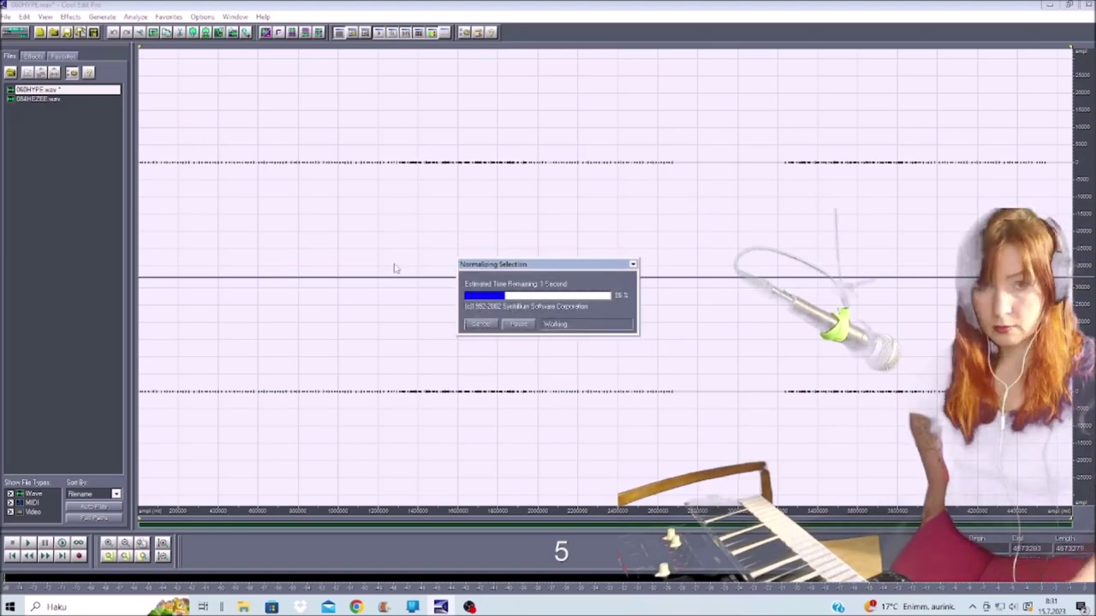
left_click(71, 16)
mouse_move(114, 139)
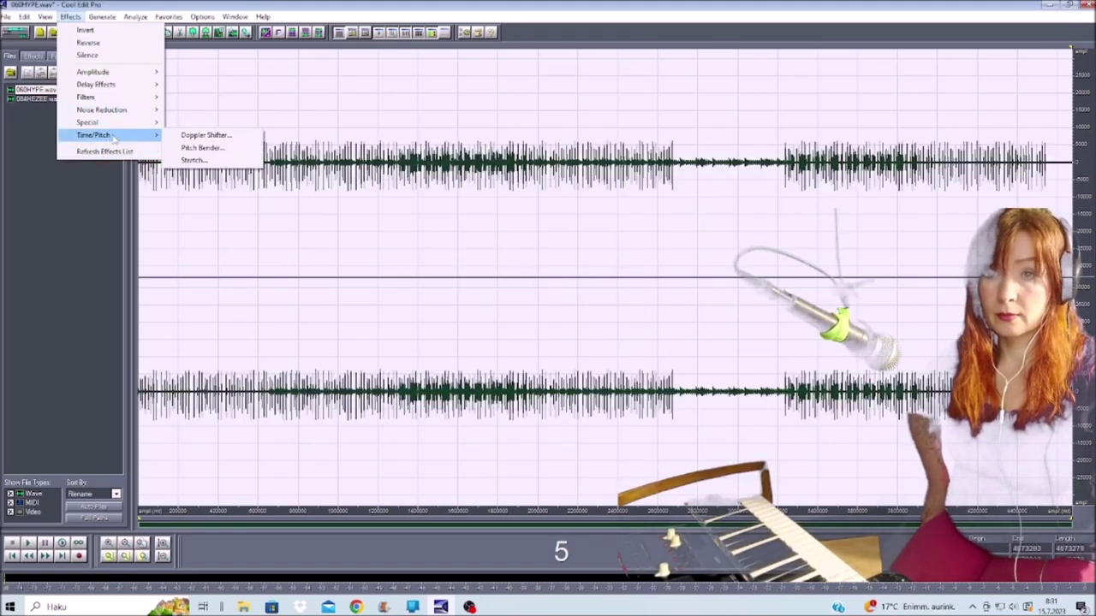
left_click(202, 148)
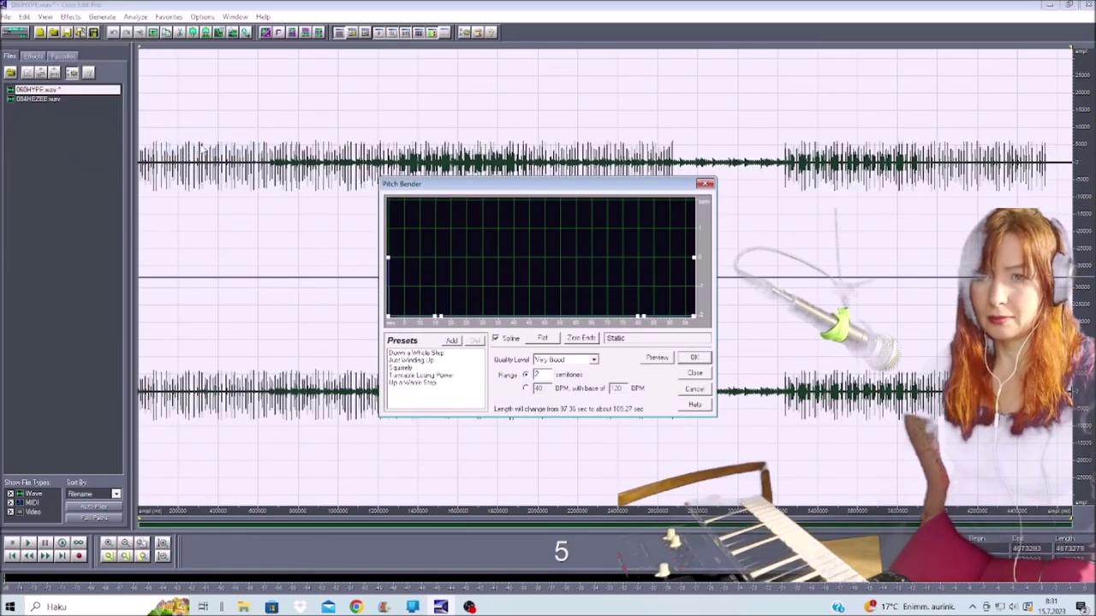
left_click(695, 358)
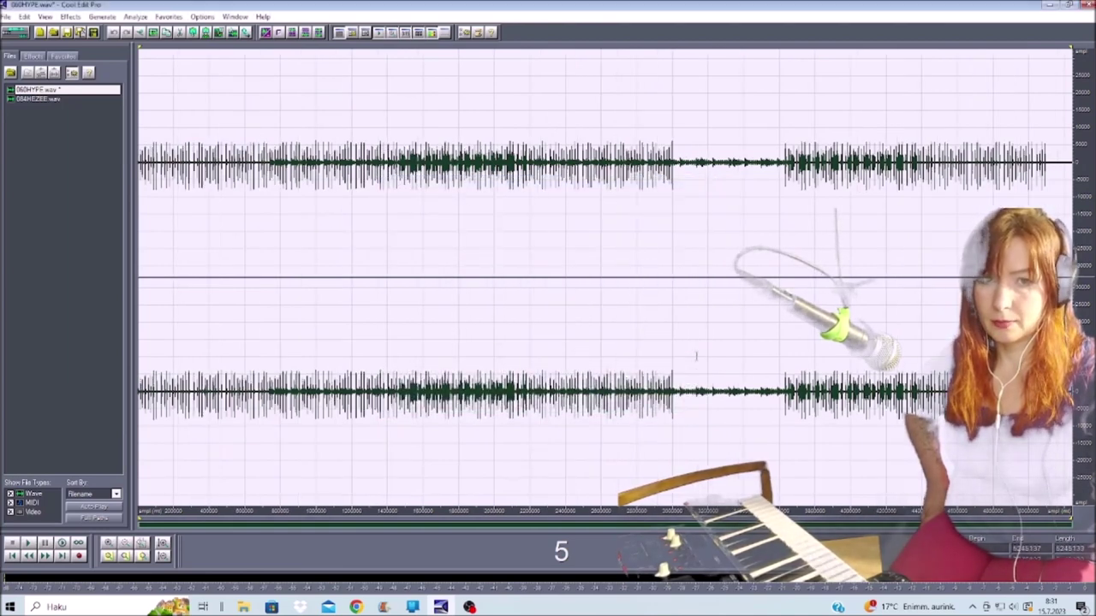
Apply the same 2-semitone downward Pitch Bender curve twice more to 060HYPE.wav and save the file.
left_click(70, 17)
mouse_move(110, 134)
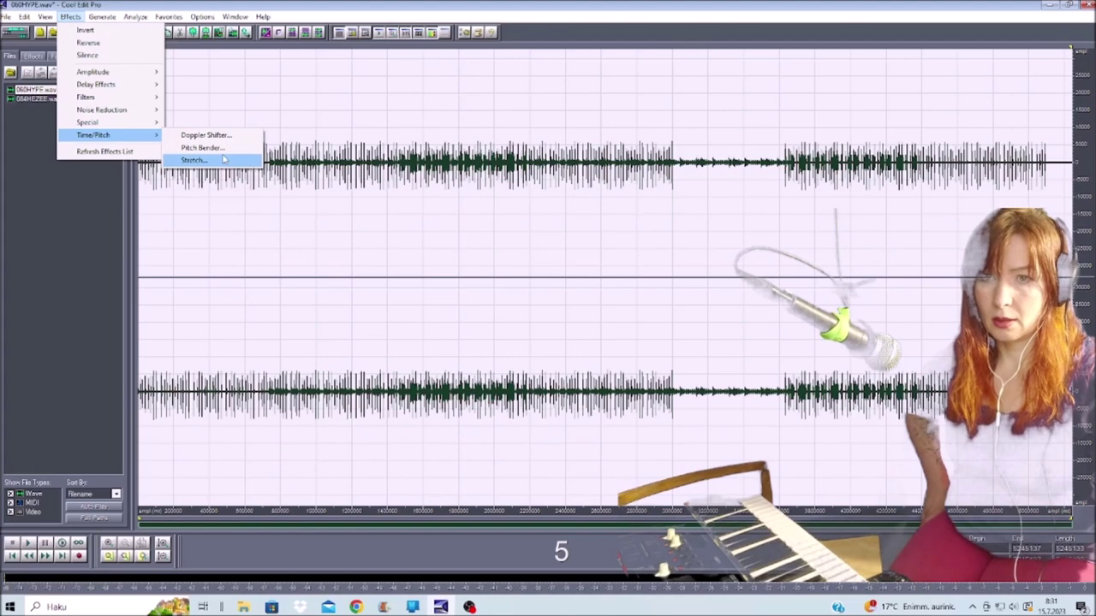
left_click(202, 147)
left_click(692, 357)
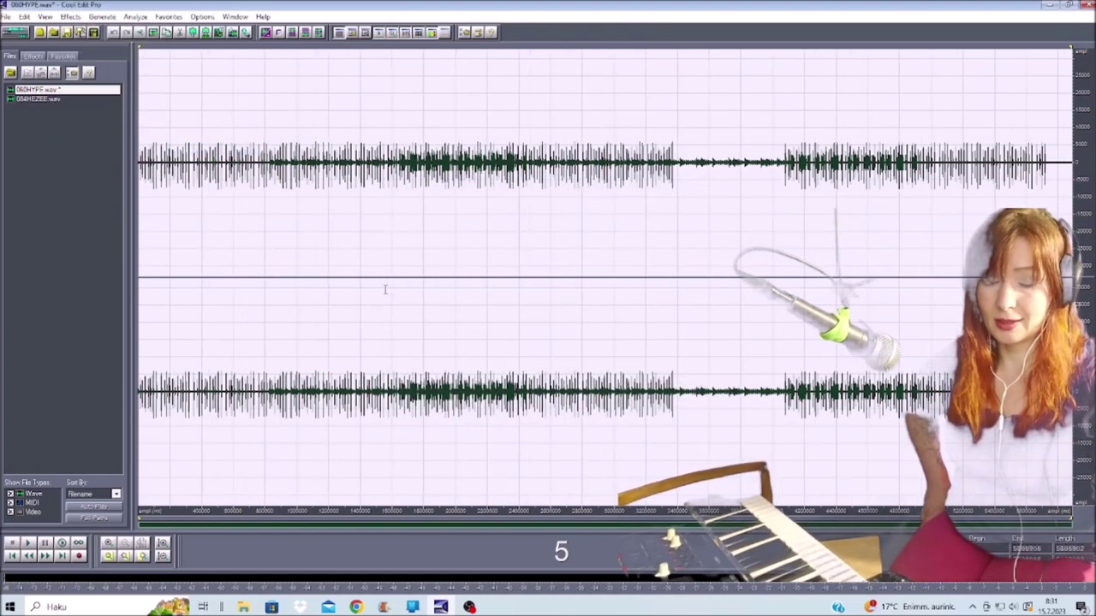
left_click(70, 16)
mouse_move(110, 135)
left_click(202, 147)
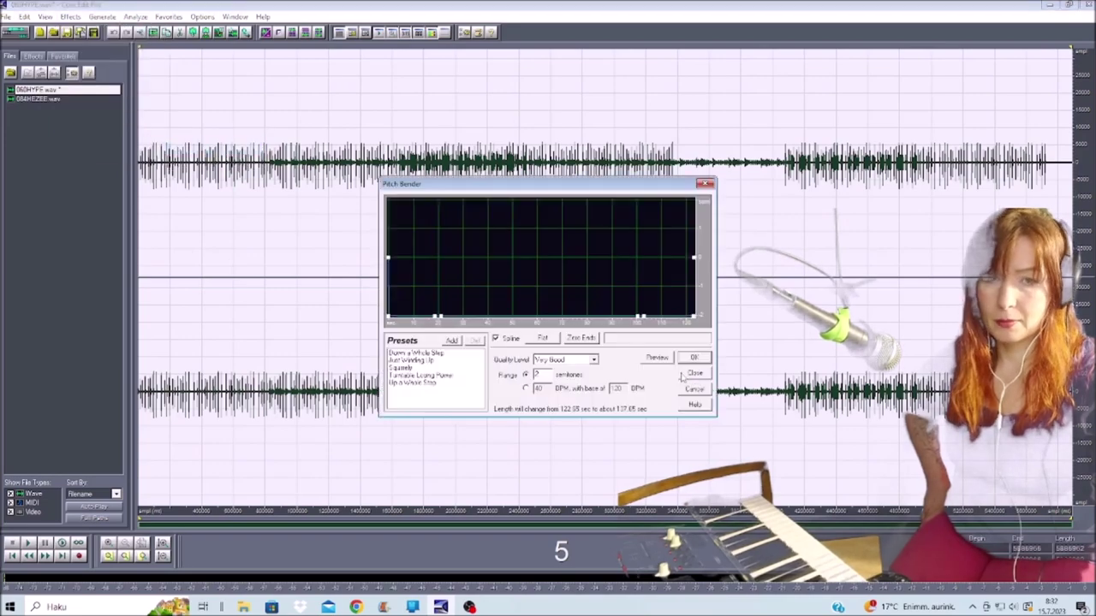
left_click(692, 357)
left_click(6, 16)
left_click(24, 169)
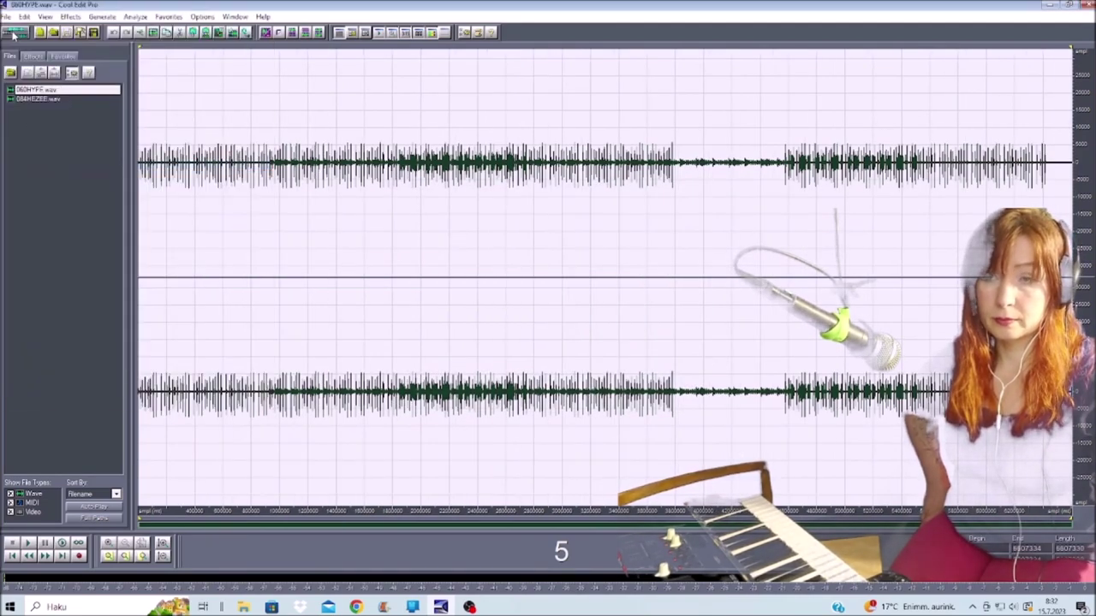
Open 084HEZEE.wav and copy its recorded channel into the other channel.
left_click(38, 98)
right_click(257, 315)
left_click(288, 419)
key("Escape")
right_click(354, 304)
left_click(381, 393)
Normalize the entire 084HEZEE.wav to 25%, with L/R equally and DC bias adjust 0%.
key("ctrl+a")
left_click(71, 16)
left_click(97, 71)
left_click(206, 125)
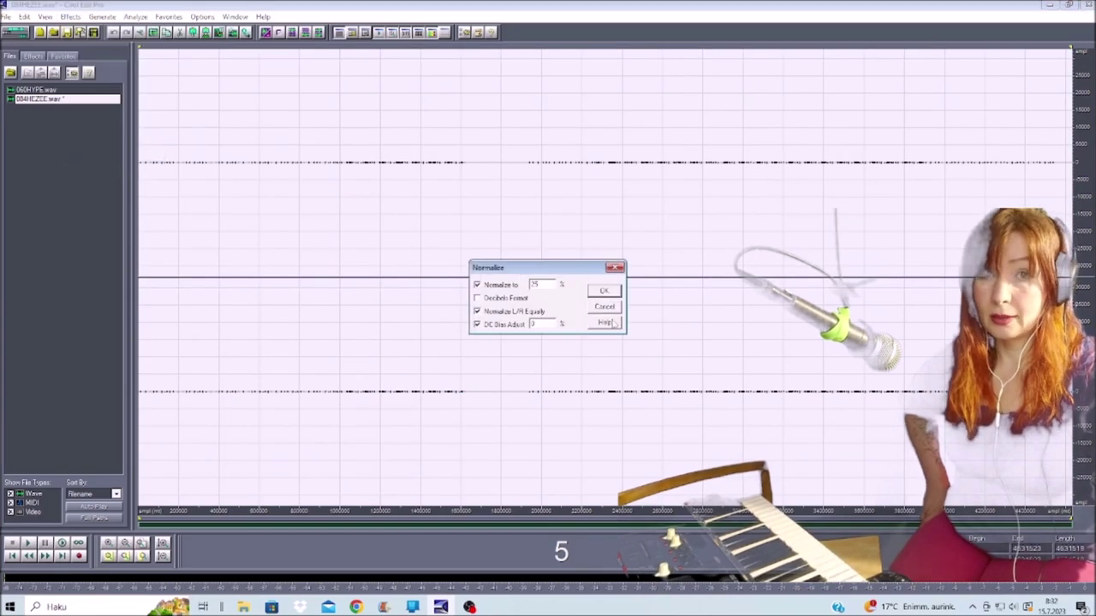
left_click(609, 291)
Lower the pitch of the whole 084HEZEE.wav by applying the existing Pitch Bender settings three times in a row.
left_click(71, 16)
left_click(189, 131)
left_click(700, 360)
left_click(70, 16)
left_click(193, 146)
left_click(700, 359)
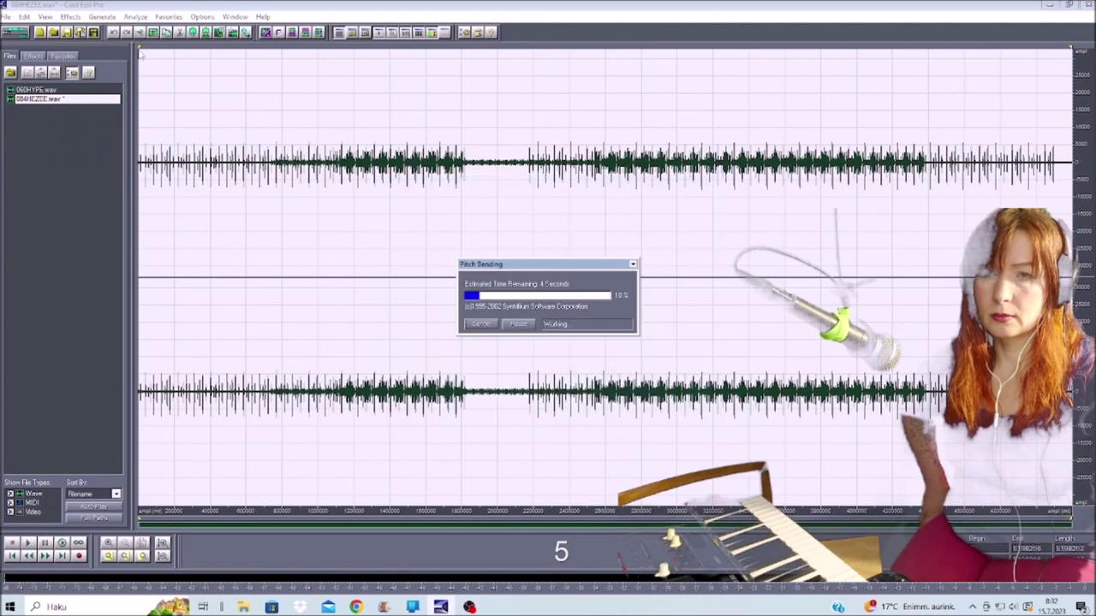
left_click(70, 16)
left_click(193, 147)
left_click(701, 360)
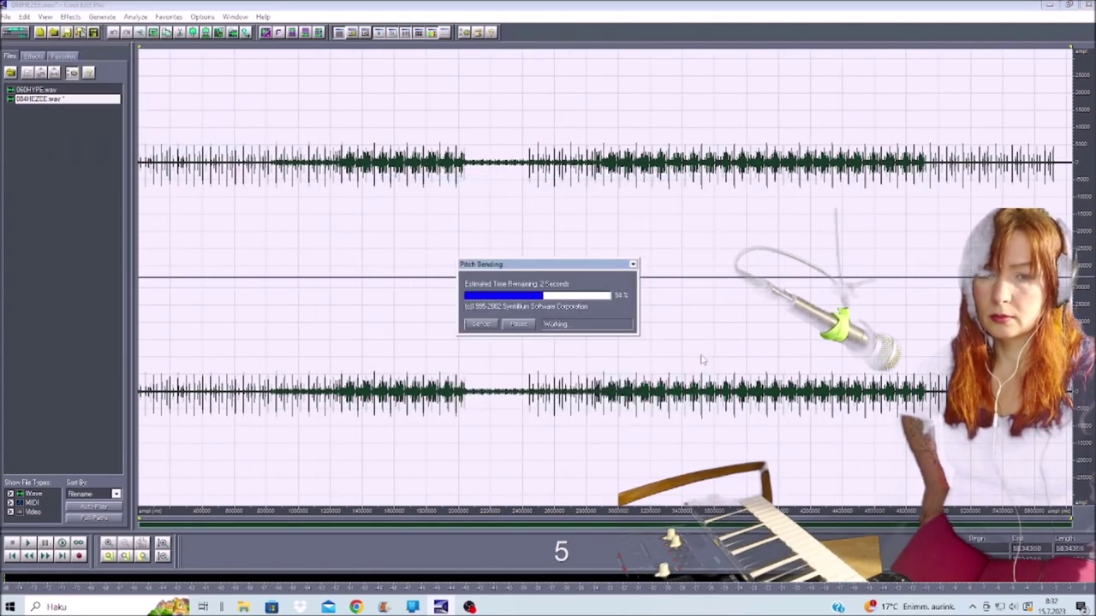
Return to the multitrack session with 060HYPE on track 1 and 084HEZEE on track 2, and play it back.
left_click(15, 32)
left_click(14, 31)
left_click(5, 17)
key("Escape")
left_click(14, 34)
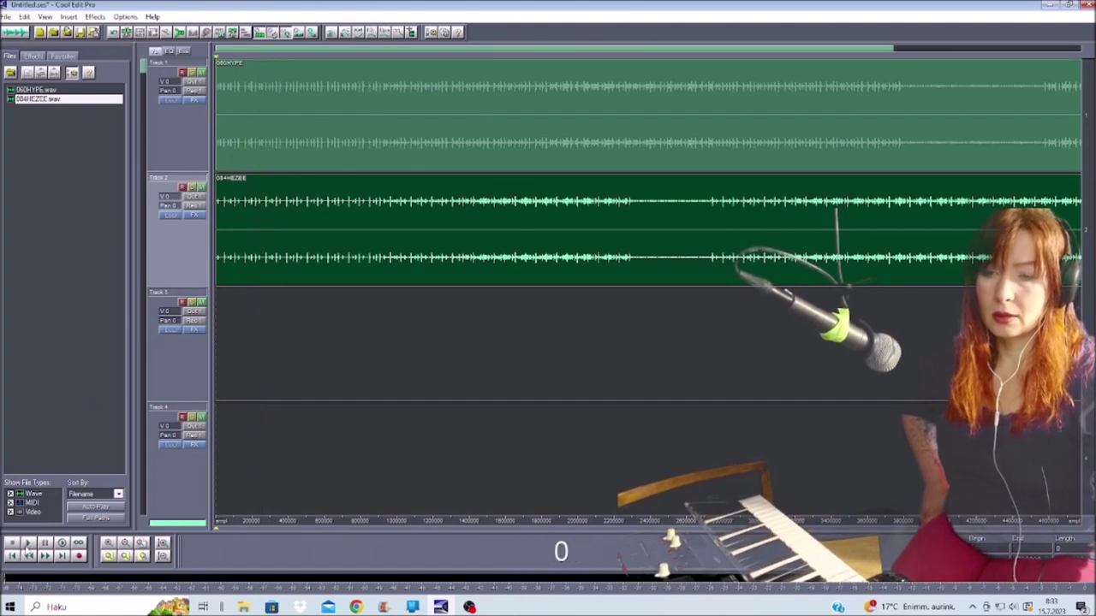
left_click(28, 543)
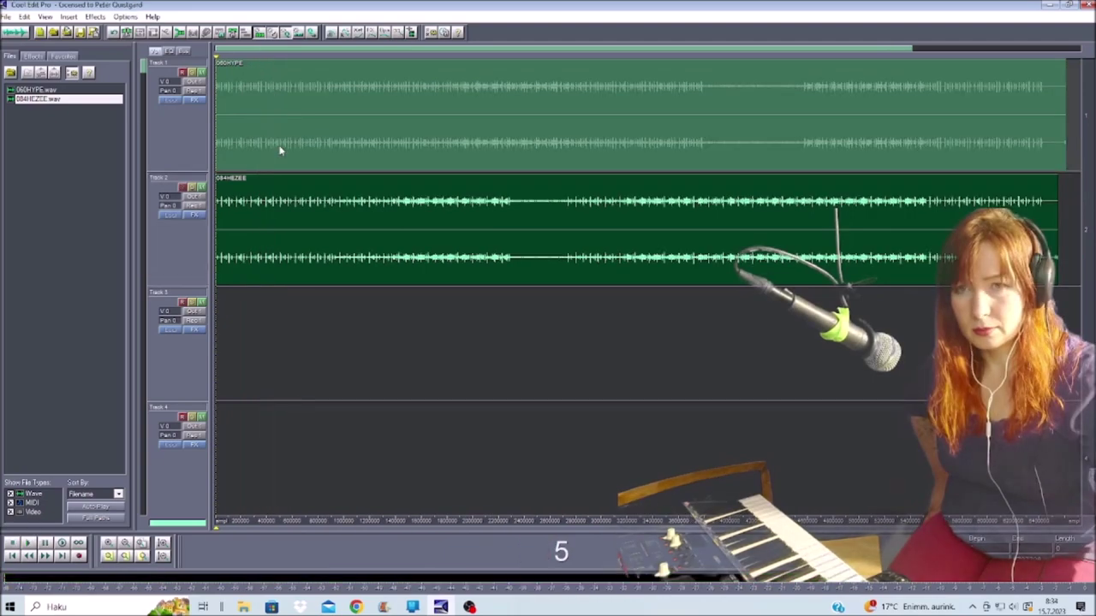
Apply an amplitude envelope that dips in the middle to the first 626,000 or so samples of 060HYPE.wav's right channel.
double_click(280, 150)
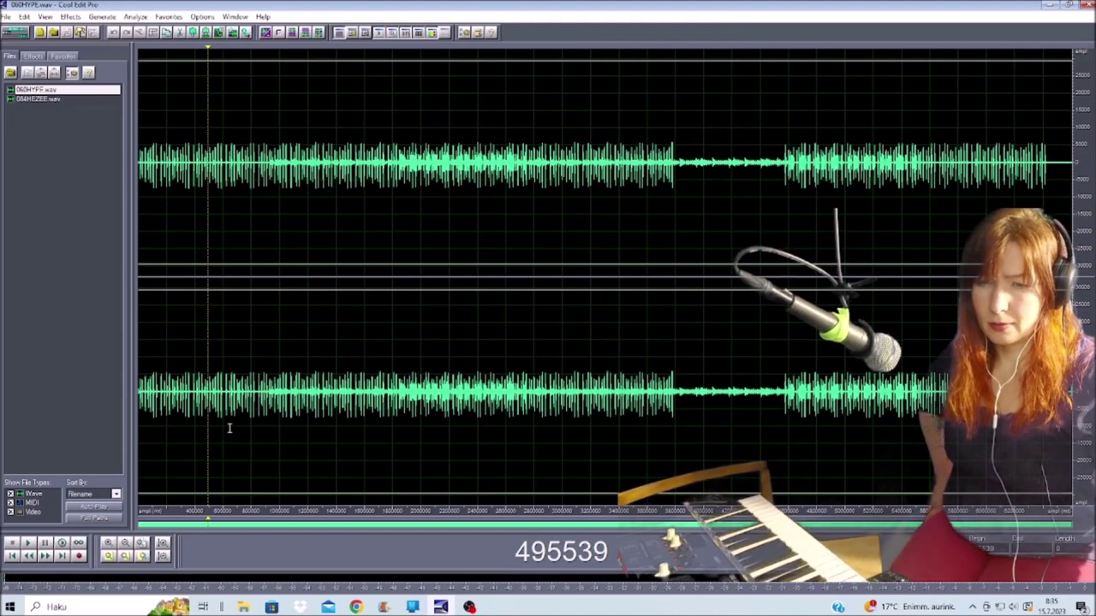
left_click_drag(230, 428, 127, 494)
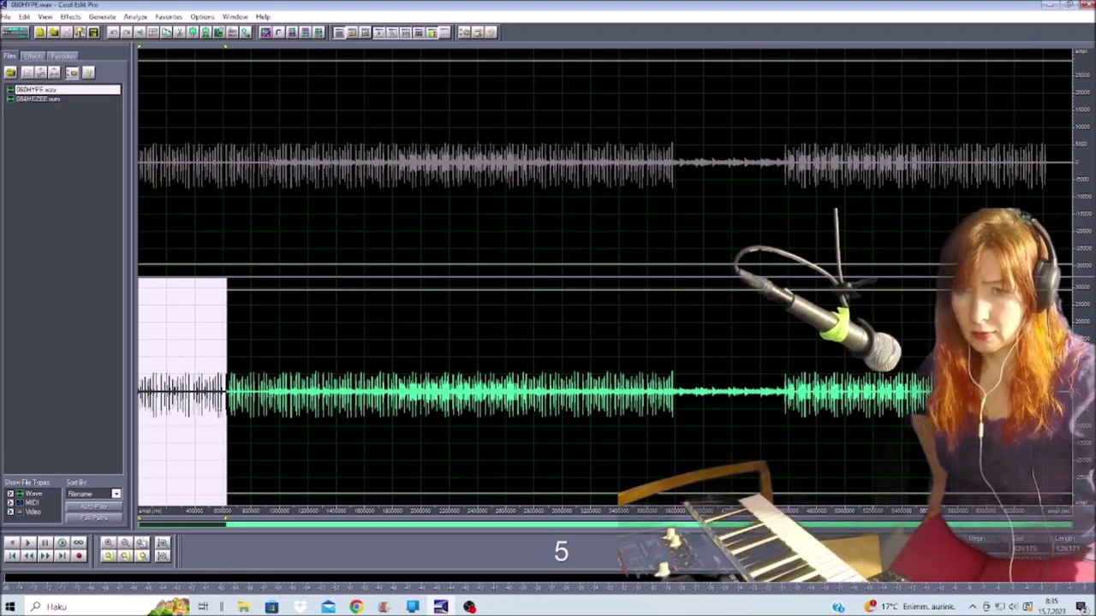
left_click(70, 16)
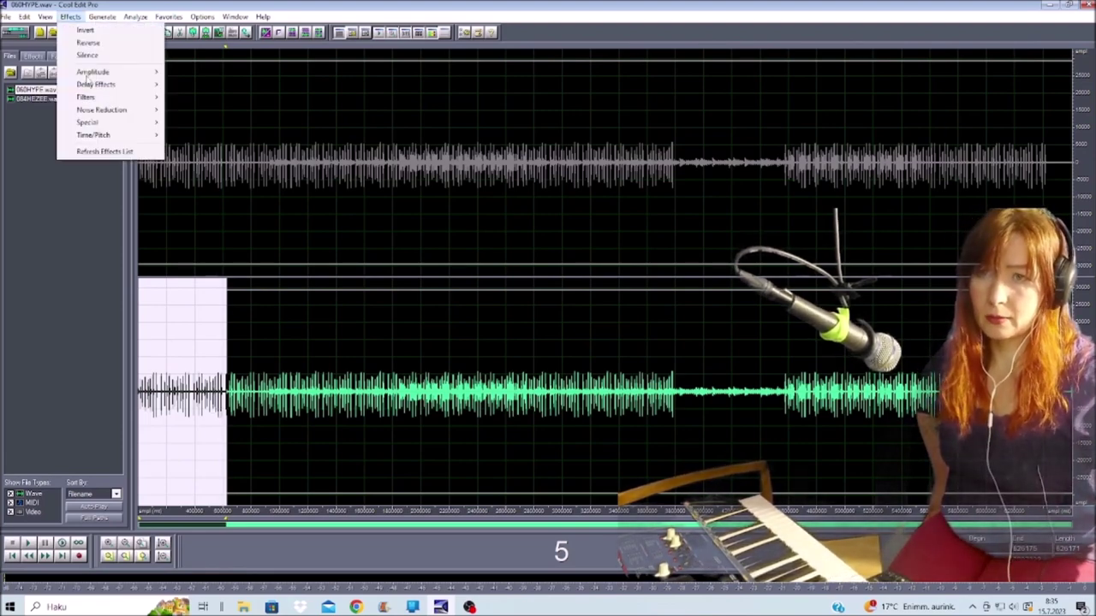
left_click(197, 121)
left_click(454, 261)
left_click_drag(455, 261, 454, 272)
left_click(623, 283)
key("Escape")
Apply the same dipping envelope to 060HYPE.wav's left channel from about 606,000 to 1,850,000 samples and to the right channel's following section.
left_click_drag(224, 127, 400, 77)
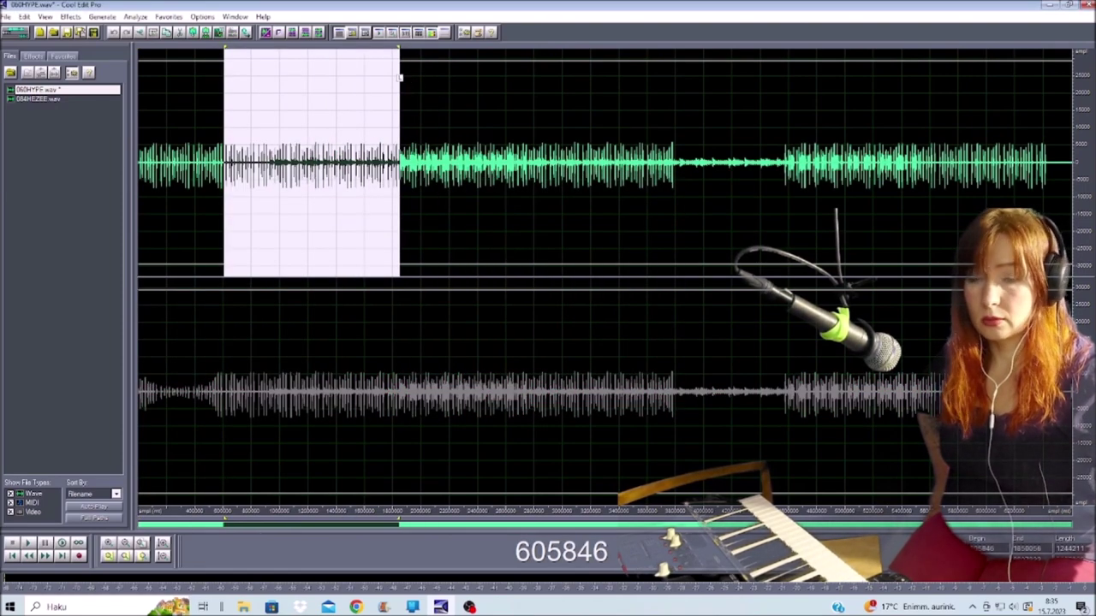
left_click(70, 16)
left_click(197, 122)
left_click_drag(396, 360, 528, 486)
left_click(70, 16)
left_click(196, 108)
left_click(660, 357)
Apply the dipping envelope to the left channel from about 2,749,000 to 3,814,000 samples and to the right channel's quiet section after it.
left_click_drag(526, 128, 663, 129)
left_click(70, 16)
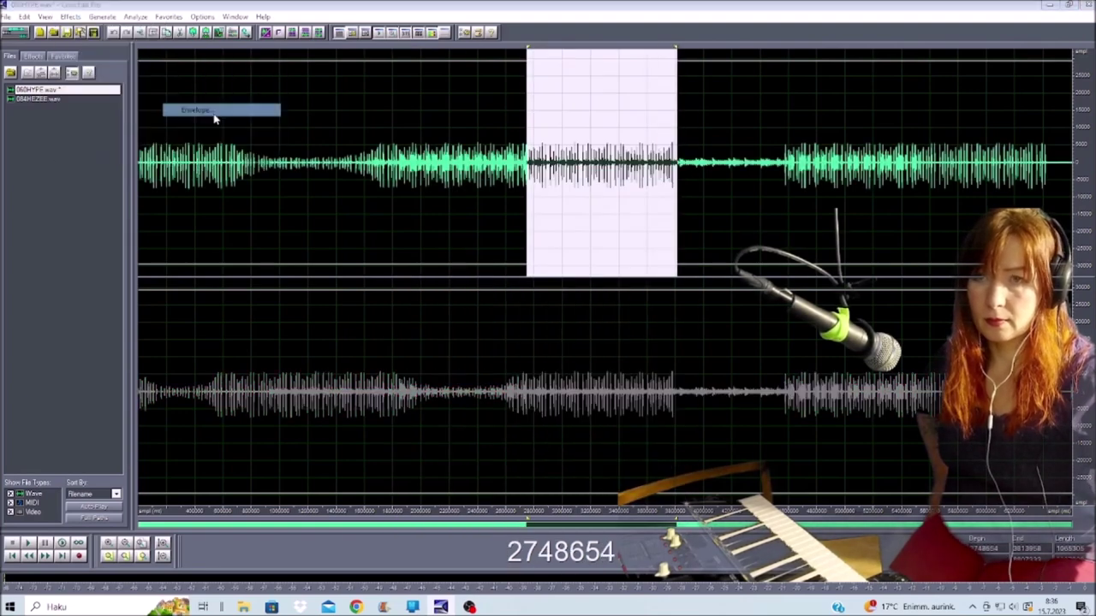
left_click(197, 108)
left_click(661, 357)
left_click_drag(663, 360, 794, 428)
left_click(70, 16)
left_click(197, 110)
Apply the dipping envelope to the left channel from about 4,542,000 to 5,530,000 samples and to the right channel's final section.
left_click_drag(787, 129, 917, 128)
left_click(70, 16)
left_click(197, 110)
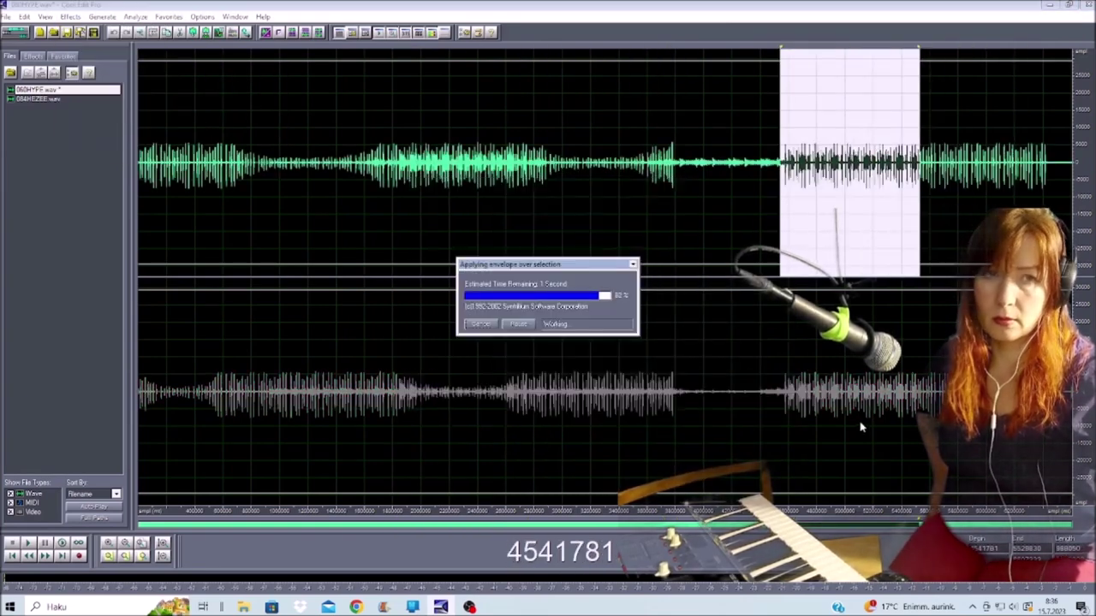
left_click_drag(907, 360, 1070, 428)
left_click(70, 17)
mouse_move(92, 72)
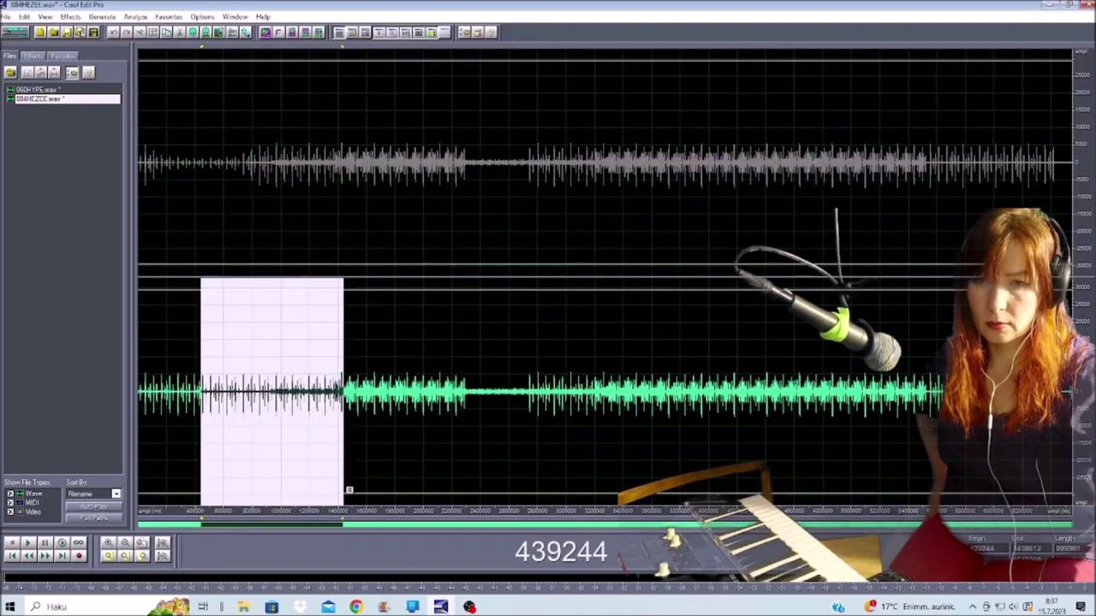
Apply the dipping envelope to 084HEZEE.wav's right channel at about 439,000-1,439,000 and 2,732,000-4,280,000 samples, and return to the multitrack session.
left_click(70, 16)
mouse_move(92, 72)
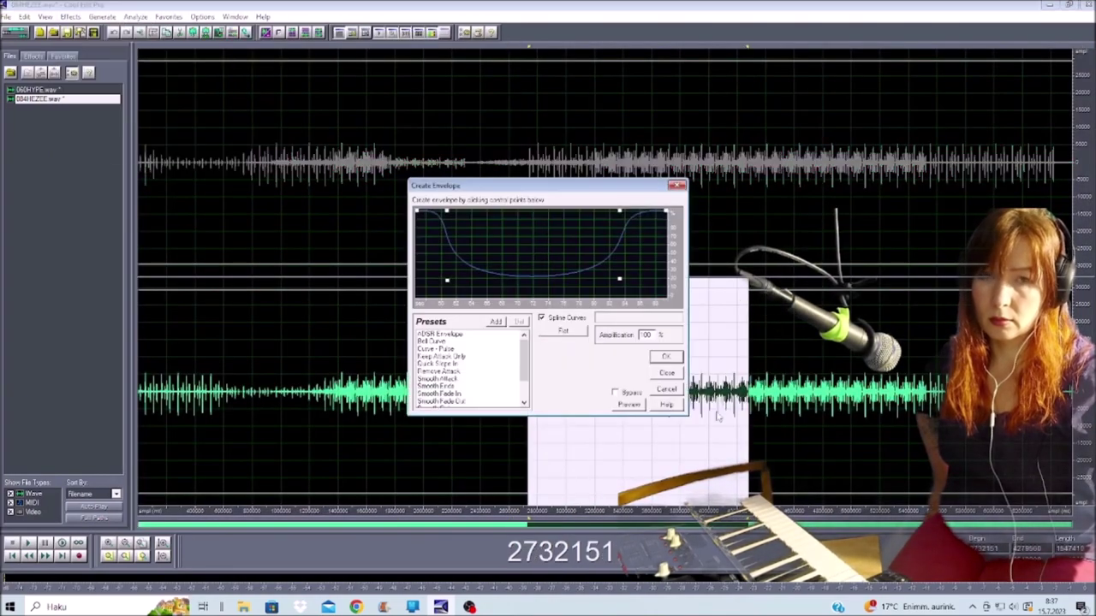
left_click(661, 358)
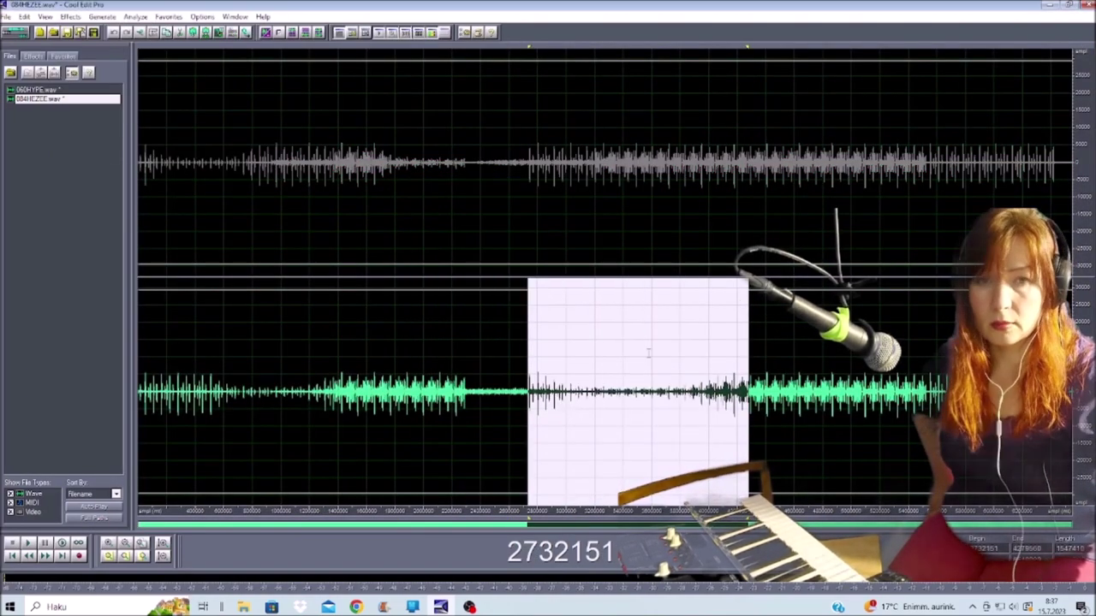
left_click(19, 35)
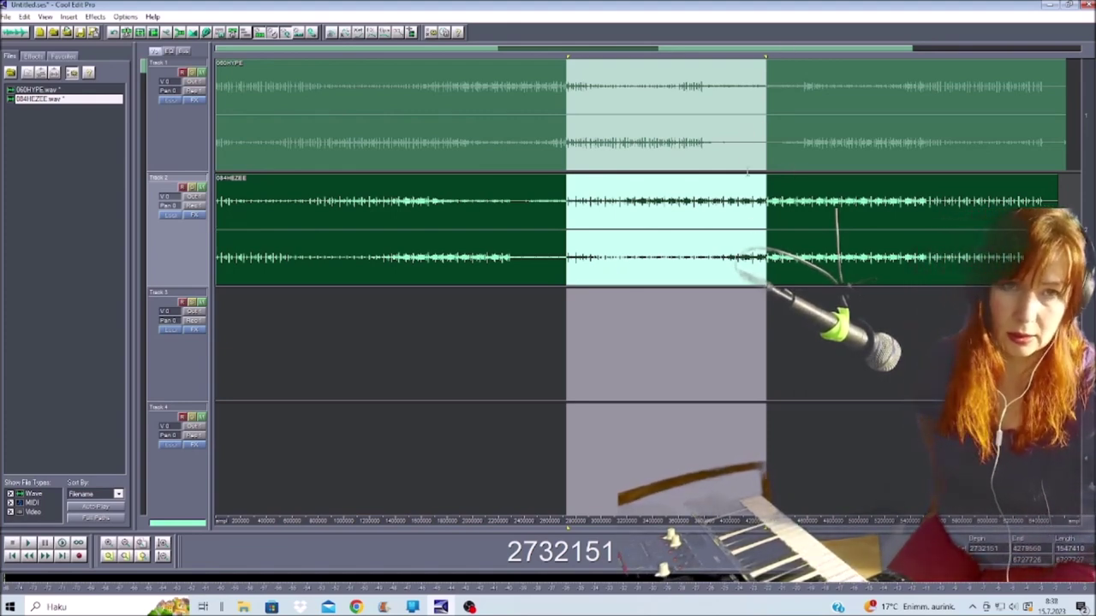
Apply the dipping envelope to 084HEZEE.wav's left channel from about 3,639,000 to 5,005,000 samples and return to the multitrack session.
double_click(700, 201)
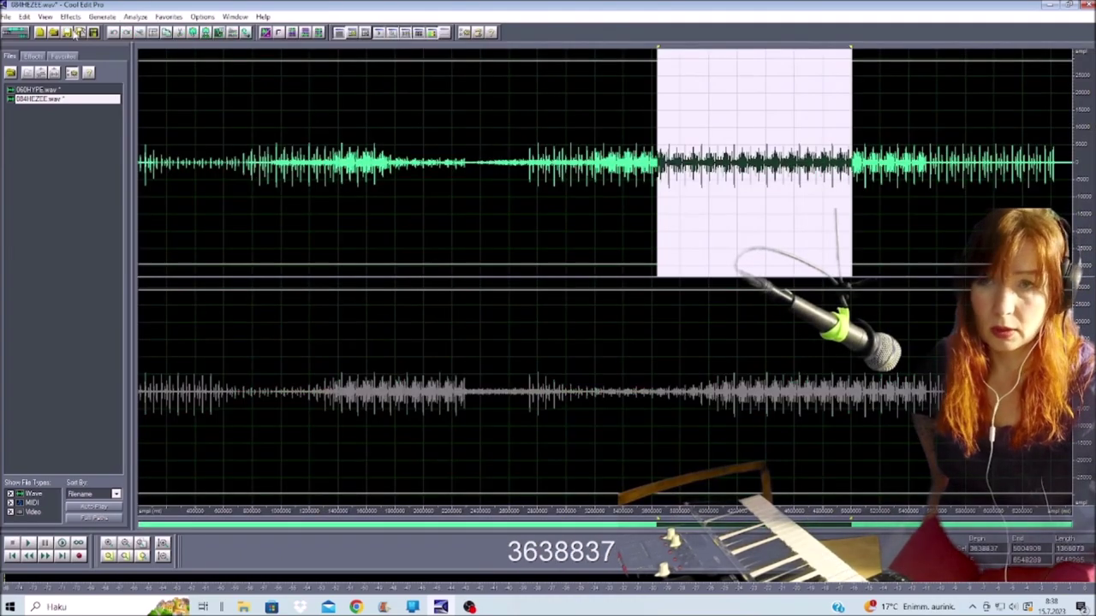
left_click(70, 16)
mouse_move(85, 71)
left_click(208, 115)
left_click(663, 357)
key("F12")
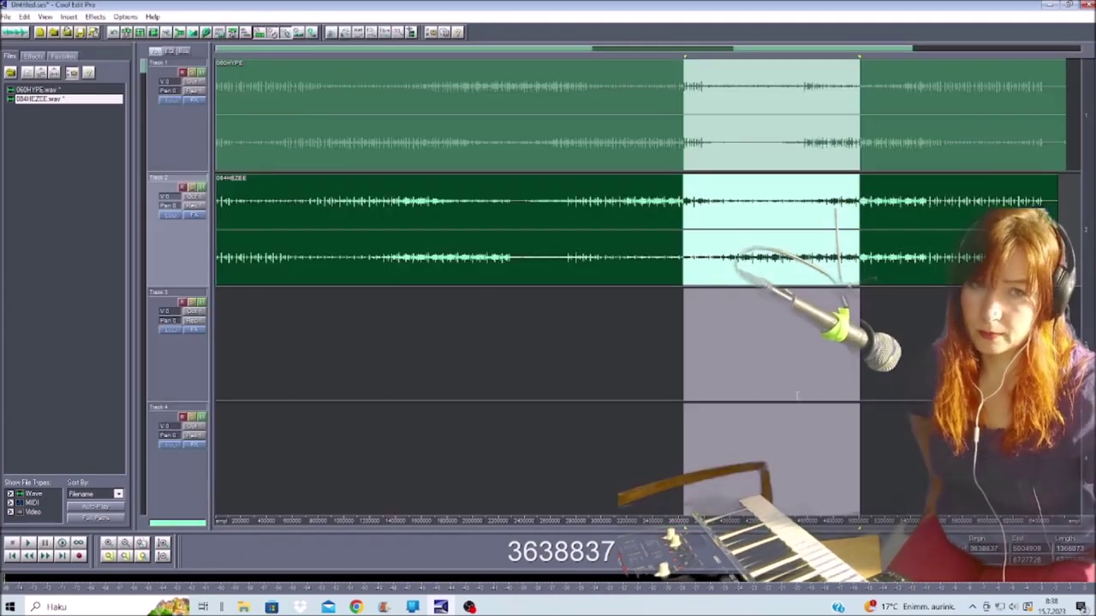
Reopen 084HEZEE.wav and apply the dipping envelope to its right channel from about 4,642,000 samples to the end.
double_click(248, 176)
left_click(71, 16)
mouse_move(110, 71)
left_click(208, 118)
left_click(662, 357)
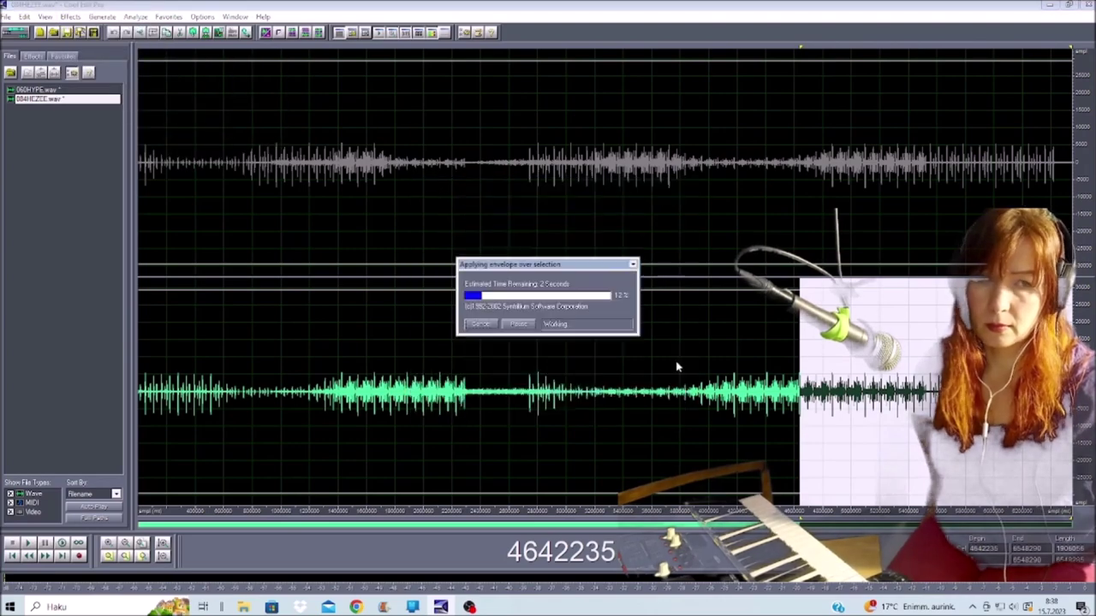
Fade out the end of 084HEZEE.wav on both channels with the Smooth Fade Out envelope preset.
key("ctrl+a")
left_click(70, 16)
left_click(209, 117)
left_click(440, 401)
left_click(667, 357)
left_click(519, 342)
Fade in the first 226,000 or so samples of 084HEZEE.wav with the Smooth Fade In preset and return to the multitrack session.
left_click_drag(138, 342, 168, 343)
left_click(70, 16)
mouse_move(90, 71)
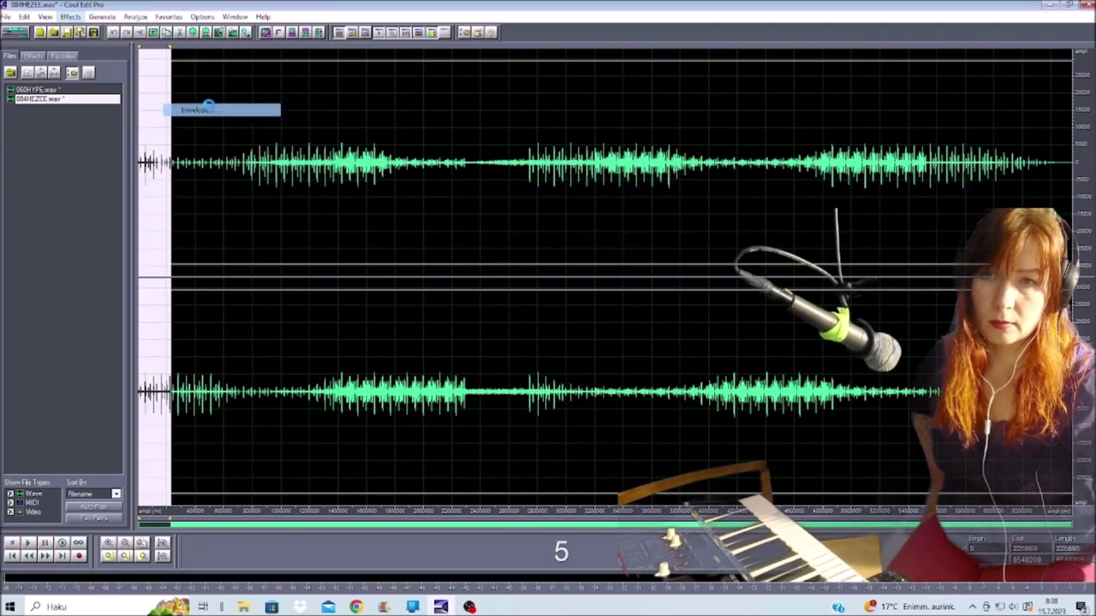
left_click(209, 111)
left_click(441, 393)
left_click(666, 357)
key("F12")
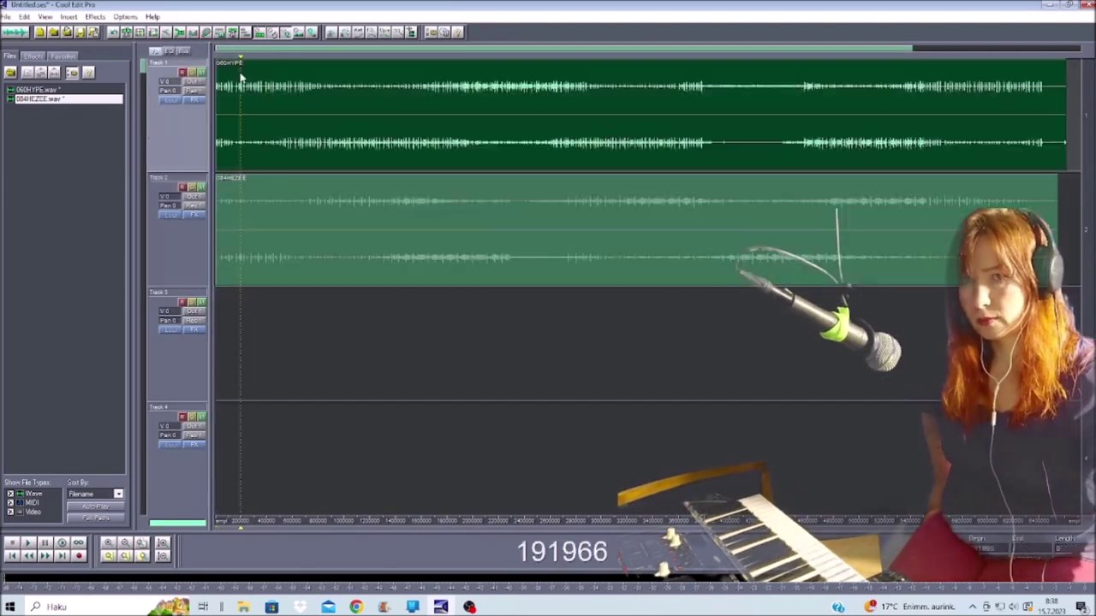
Open 060HYPE.wav and apply a fade-in envelope to about the first 346,000 samples of both channels.
key("F12")
left_click(200, 301)
left_click_drag(188, 302, 138, 301)
left_click(70, 16)
mouse_move(90, 71)
left_click(209, 111)
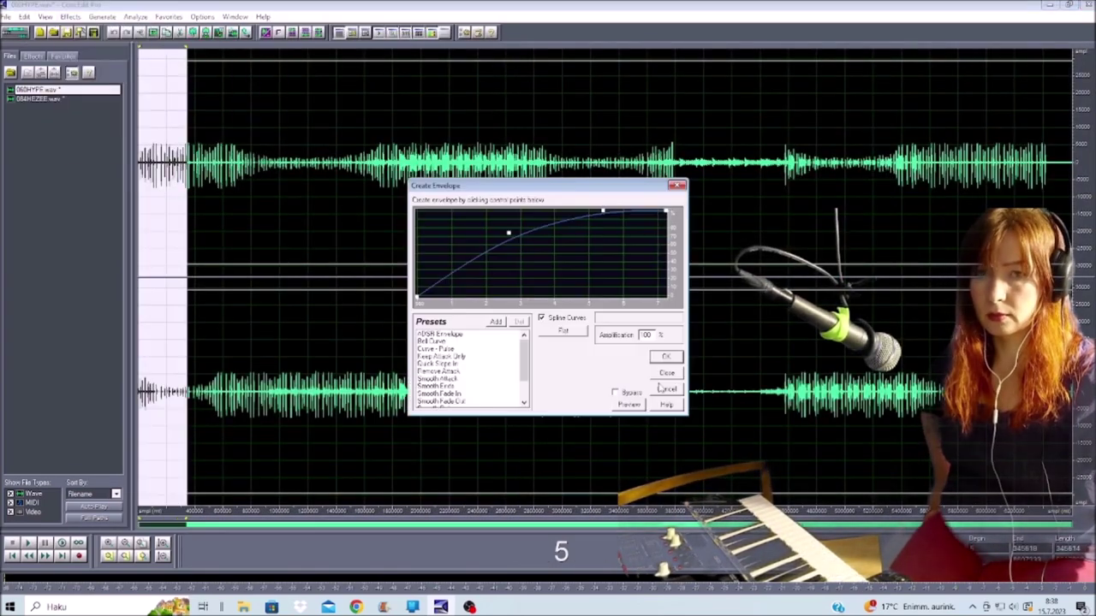
left_click(666, 357)
Apply the Smooth Fade Out envelope to both channels of 060HYPE.wav from about 6,164,000 samples to the end.
left_click_drag(1009, 301, 1071, 301)
left_click(70, 16)
left_click(209, 110)
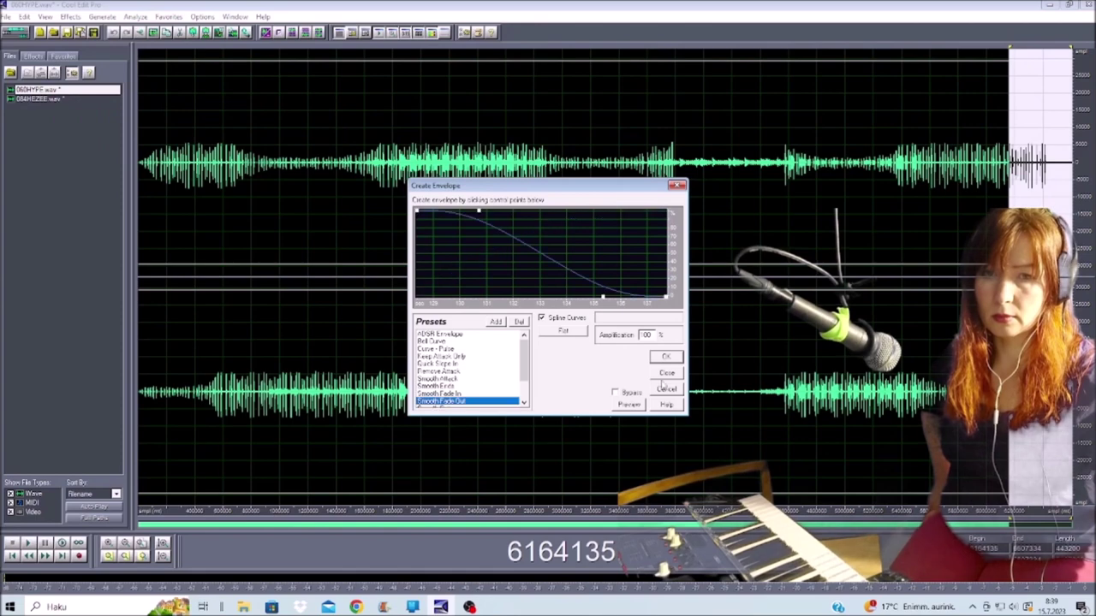
left_click(666, 357)
left_click(526, 313)
Play back the multitrack session from the start to check the faded tracks, and stop playback.
key("F12")
left_click(26, 543)
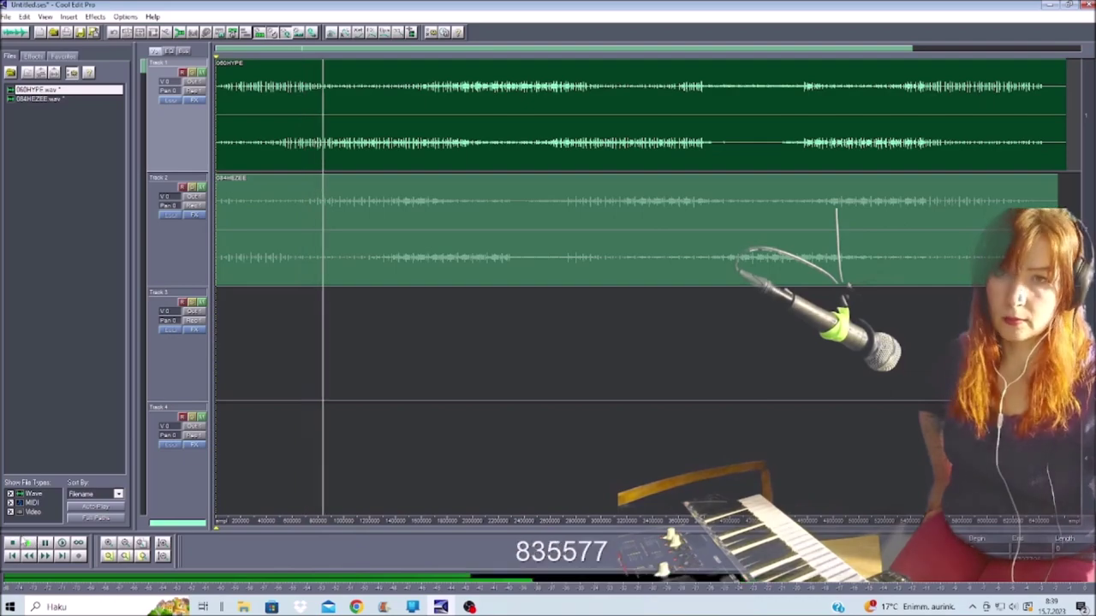
key("space")
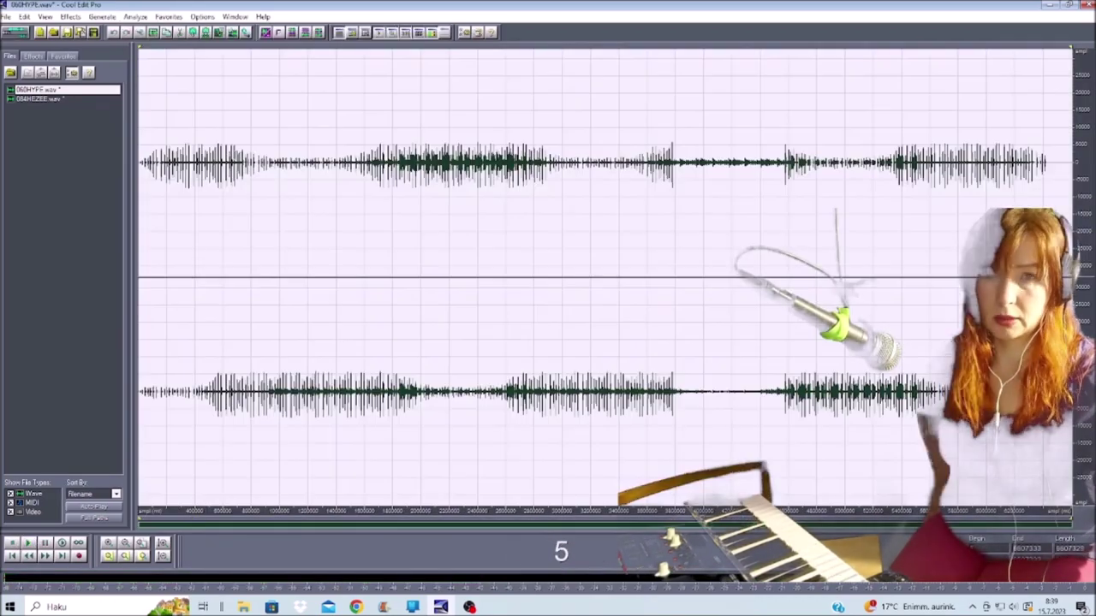
Apply the Standard Hiss Reduction preset to the whole of 060HYPE.wav and to the whole of 084HEZEE.wav.
left_click(70, 17)
mouse_move(116, 110)
left_click(206, 135)
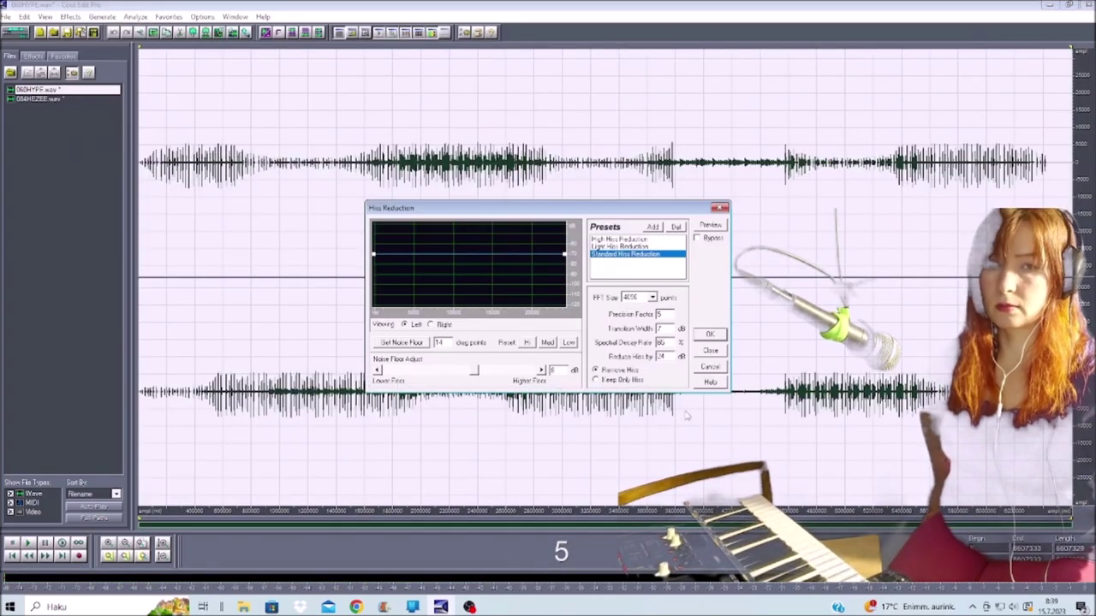
left_click(710, 334)
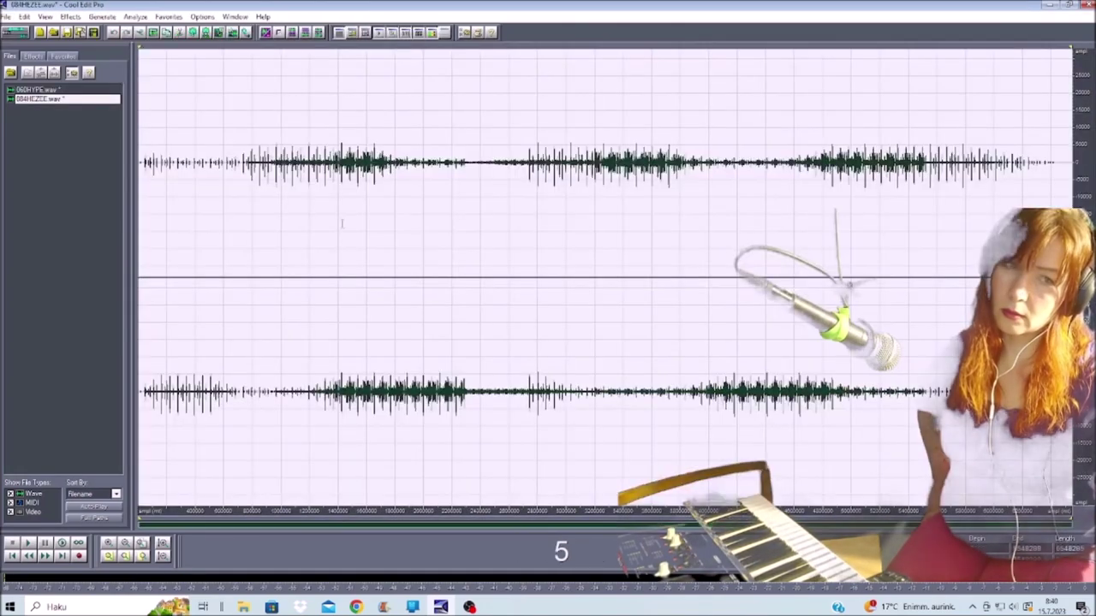
left_click(70, 16)
mouse_move(101, 110)
left_click(206, 135)
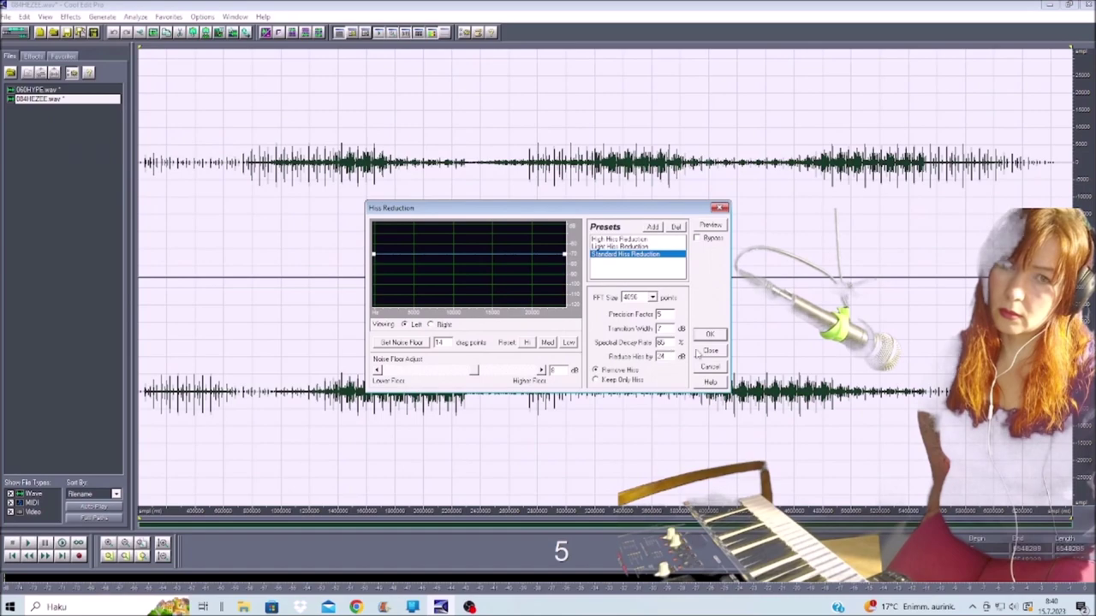
left_click(710, 334)
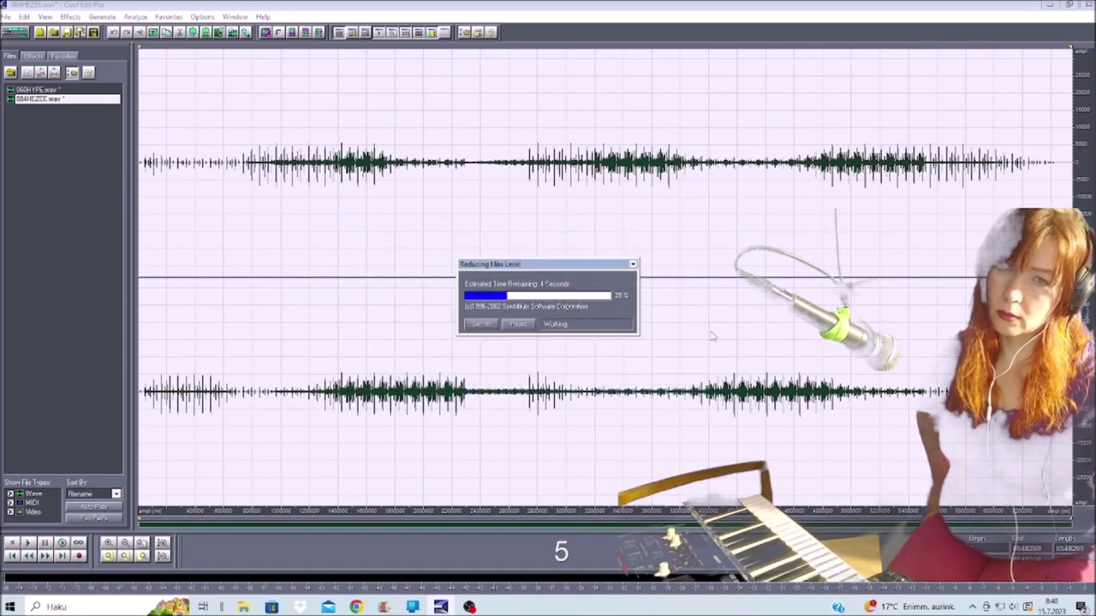
Play back the multitrack session and save its 16-bit mixdown as Tahtimix_0841 in Windows PCM format.
key("F12")
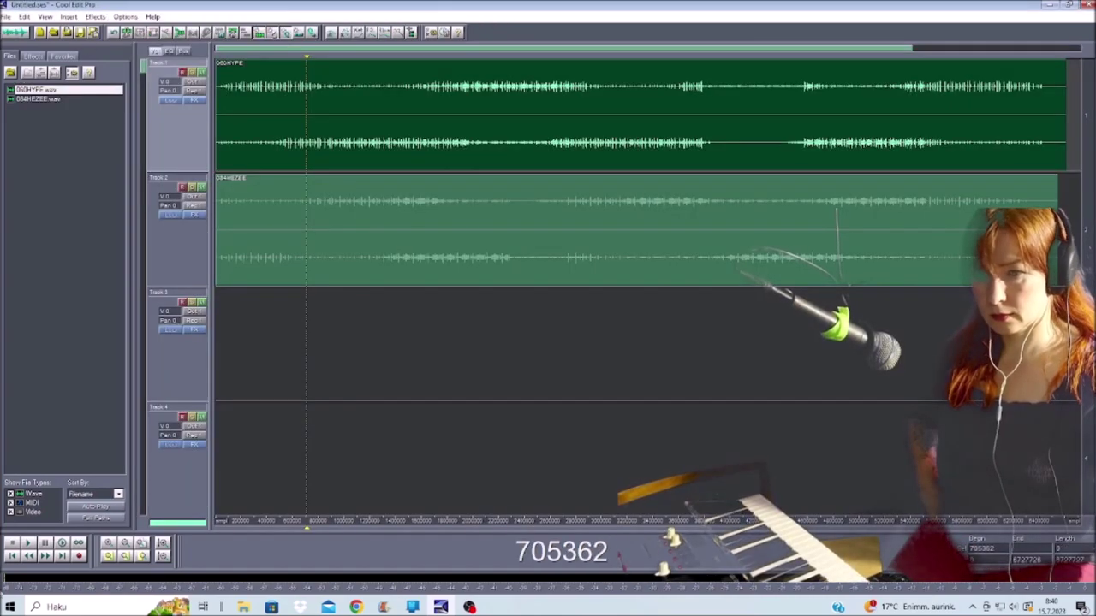
left_click(28, 544)
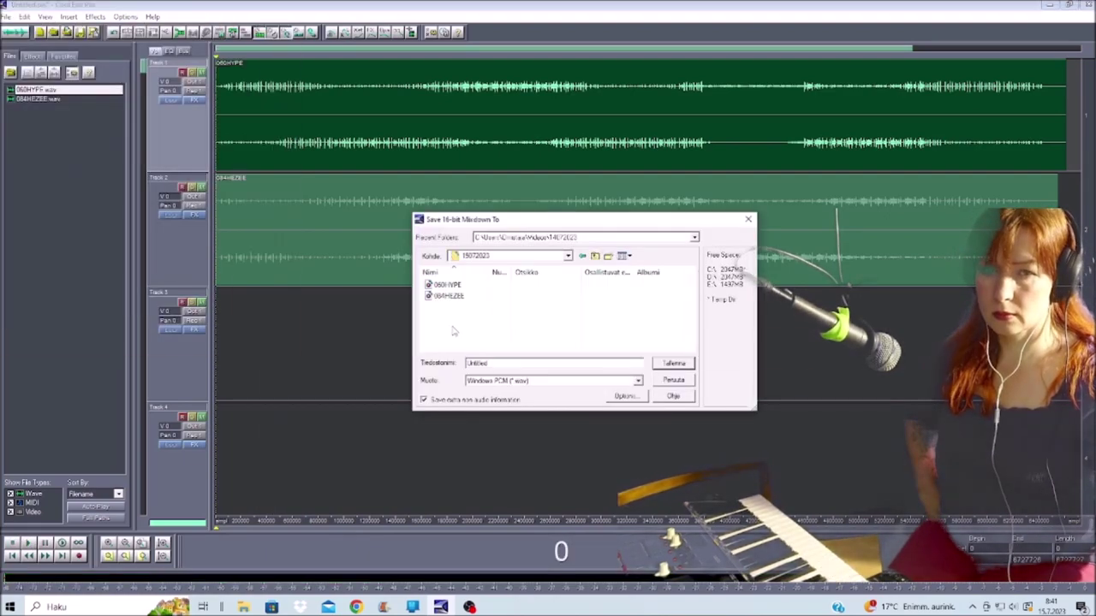
type("Tahi")
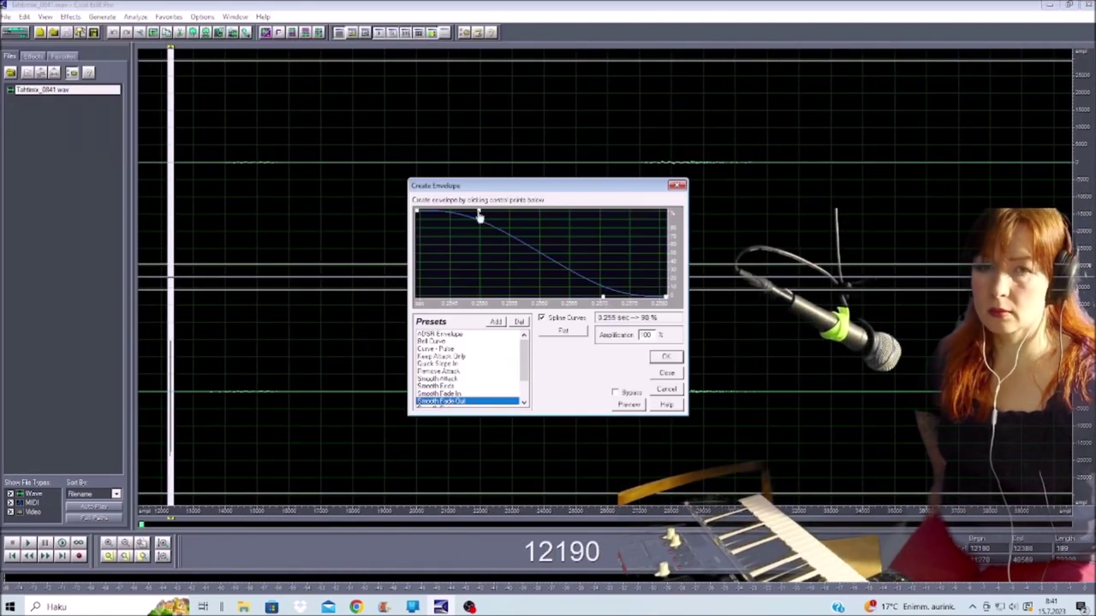
Apply the Smooth Fade Out envelope to the short selection near sample 12,190, and add DarkDrumPlate reverb to all of Tahtimix_0841.wav.
left_click(666, 357)
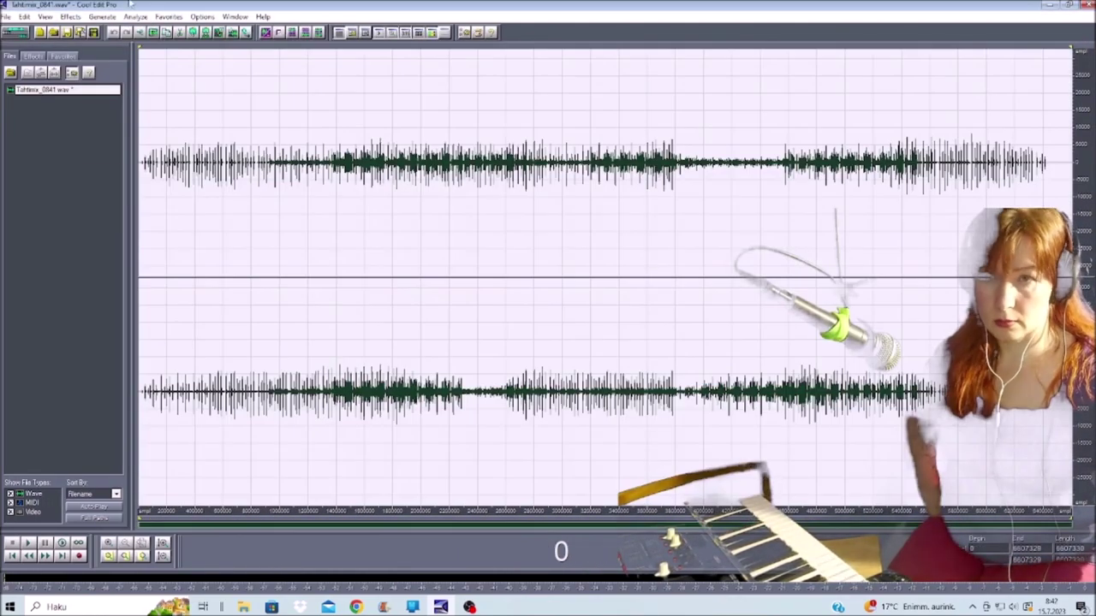
left_click(70, 16)
left_click(245, 198)
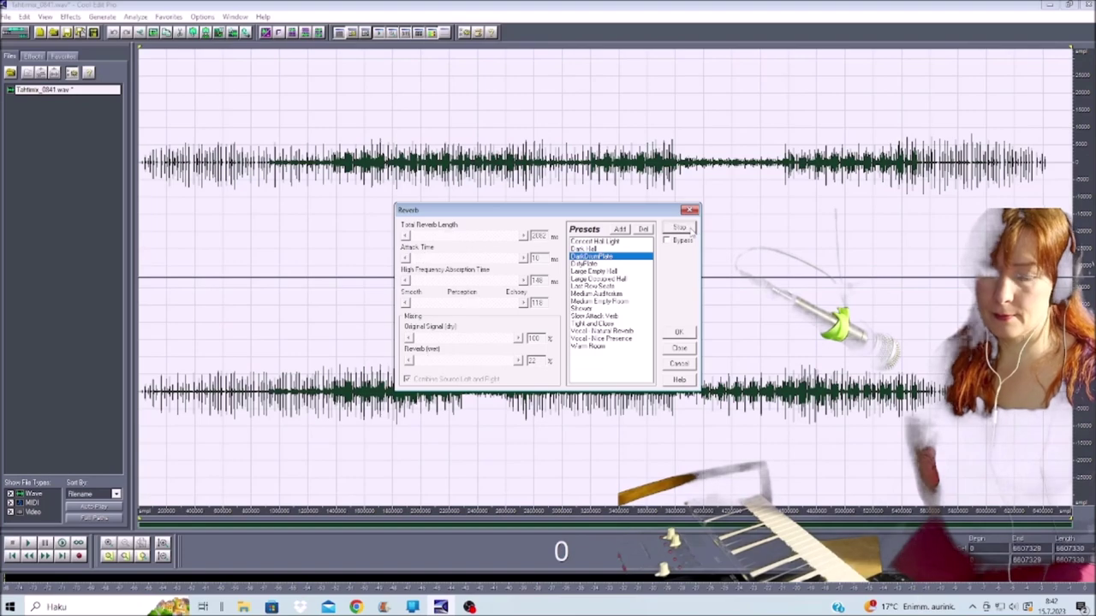
left_click(684, 335)
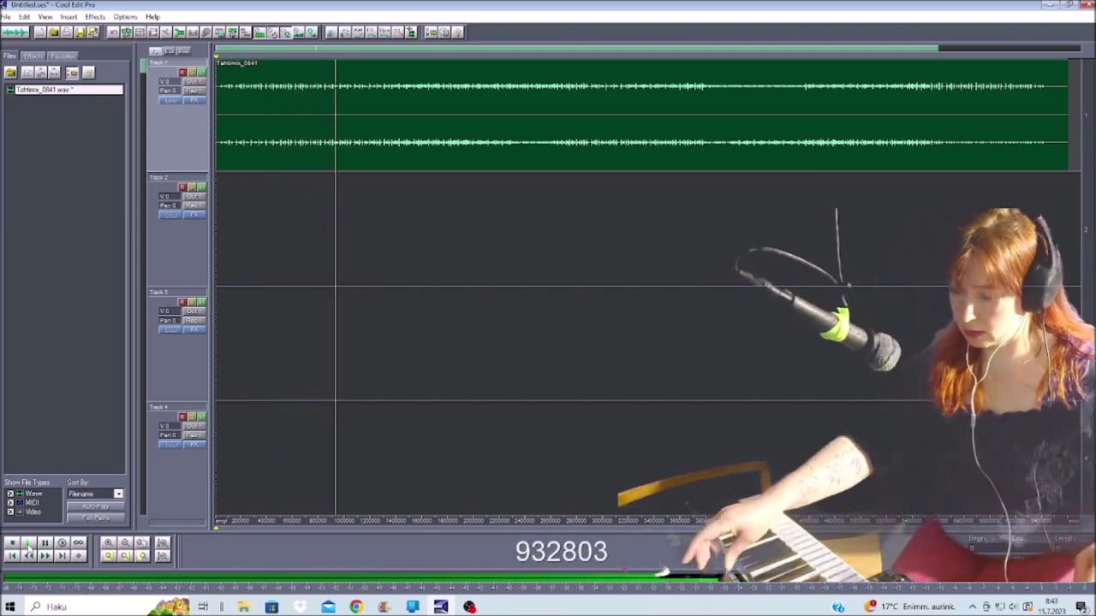
Replay the multitrack session from the start to listen to the Tahtimix_0841 track.
left_click(13, 556)
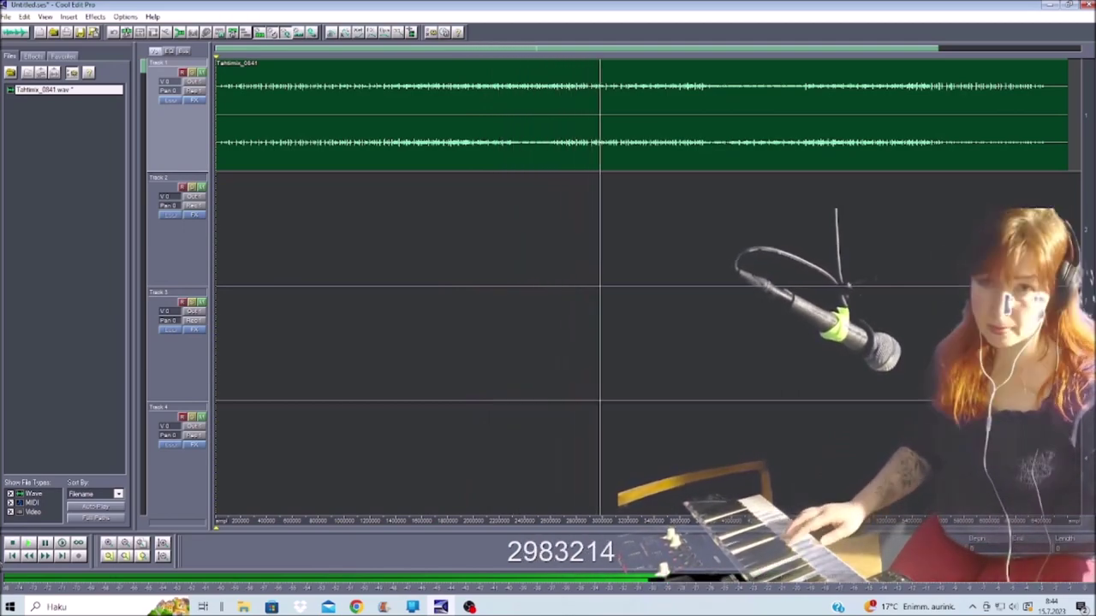
left_click(28, 546)
left_click(28, 544)
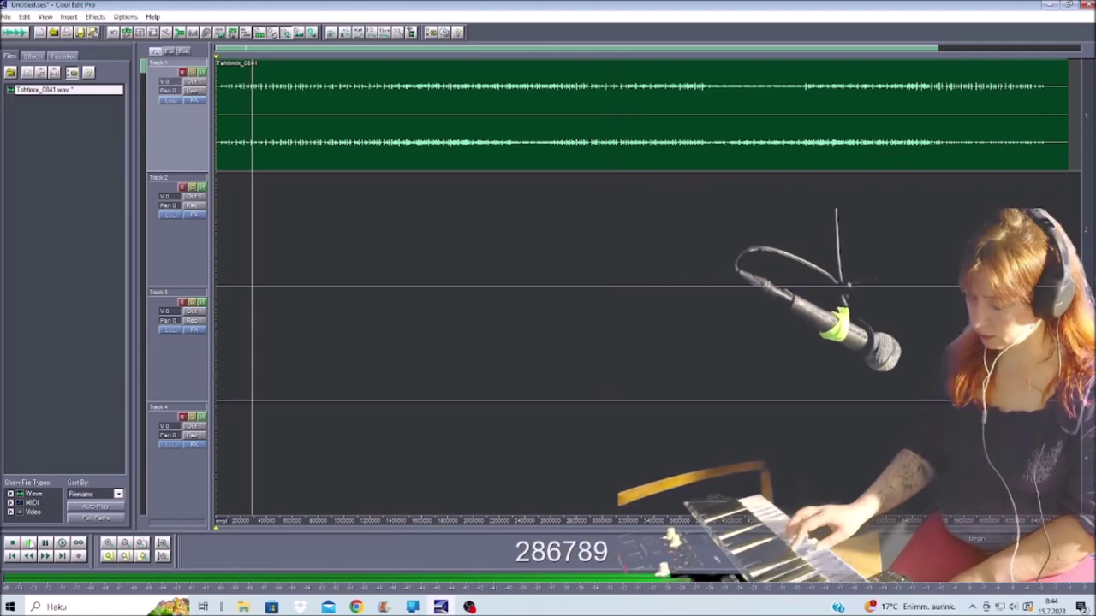
left_click(29, 544)
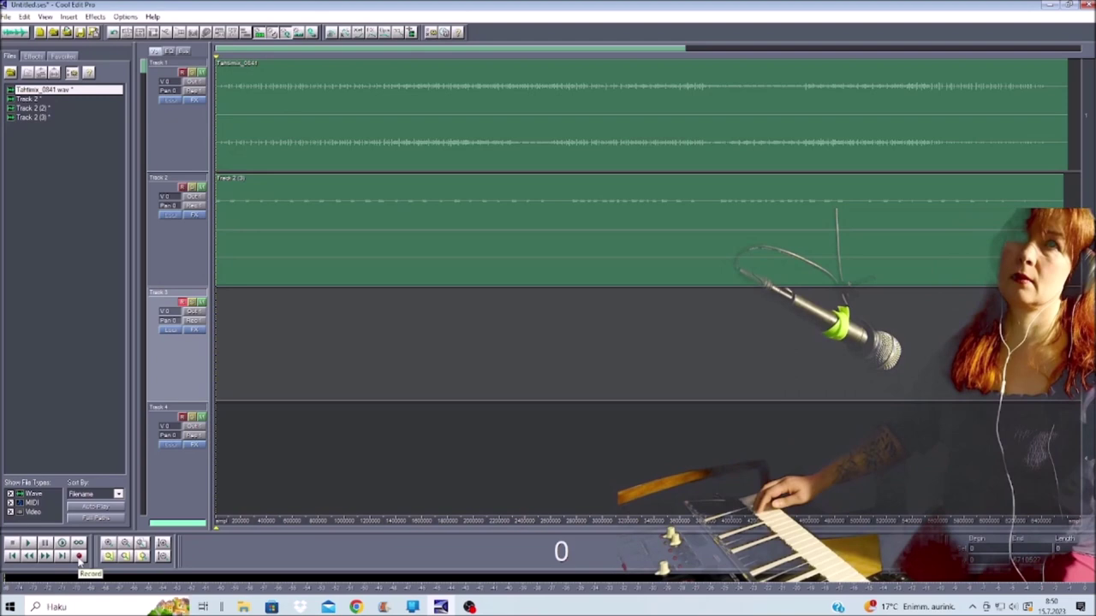
Record a new take on track 3 from the start of the session.
left_click(78, 556)
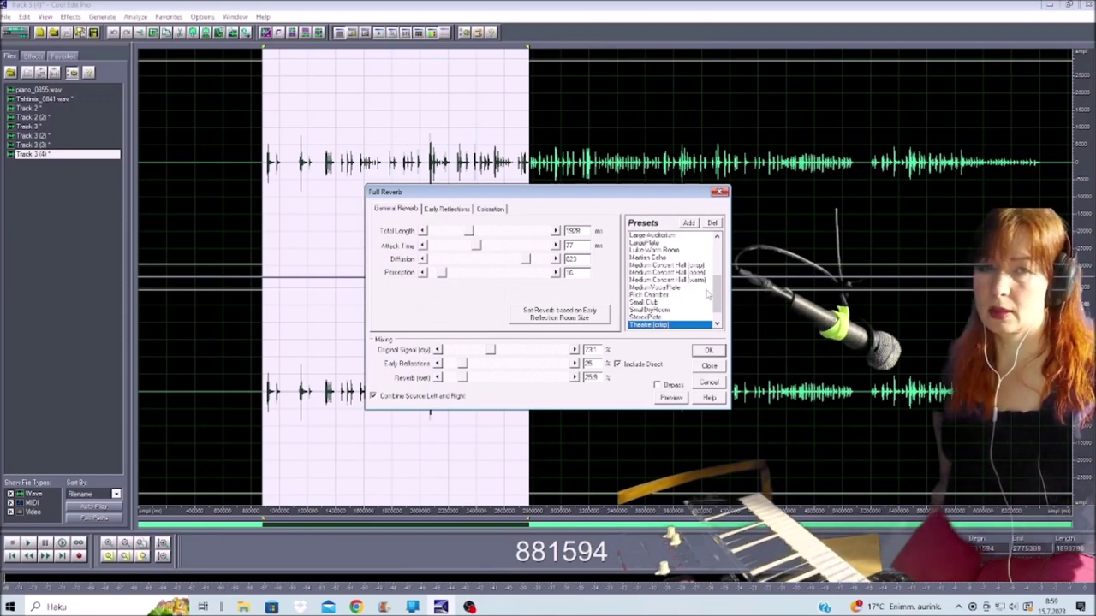
Audition Full Reverb presets, including Large Auditorium, on the selected early part of Track 3 (4) and close the effect without applying it.
scroll(707, 295, "down", 1)
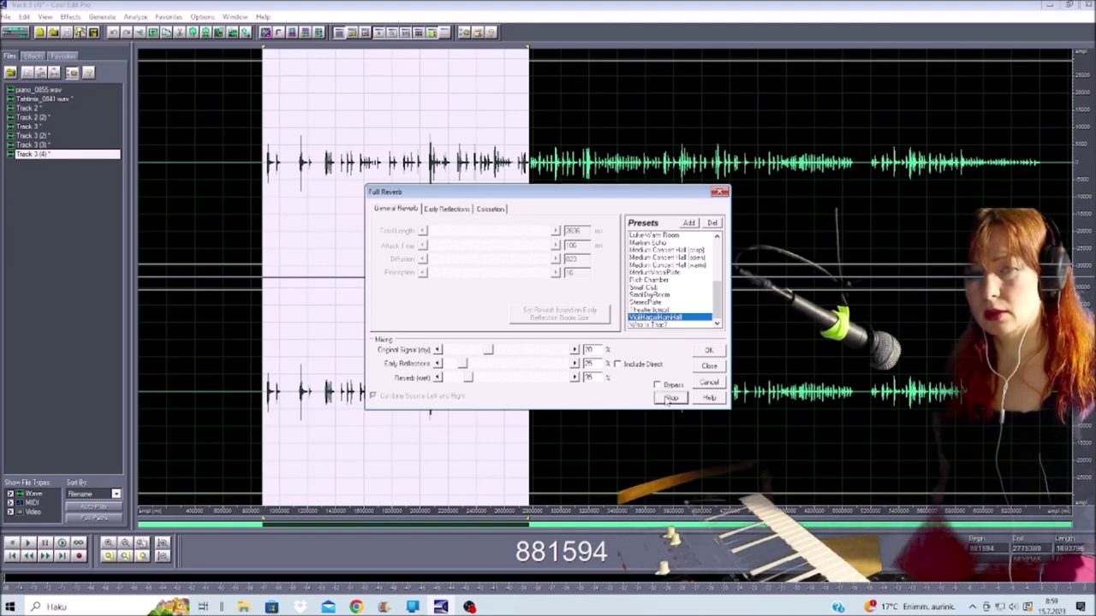
left_click_drag(717, 302, 716, 287)
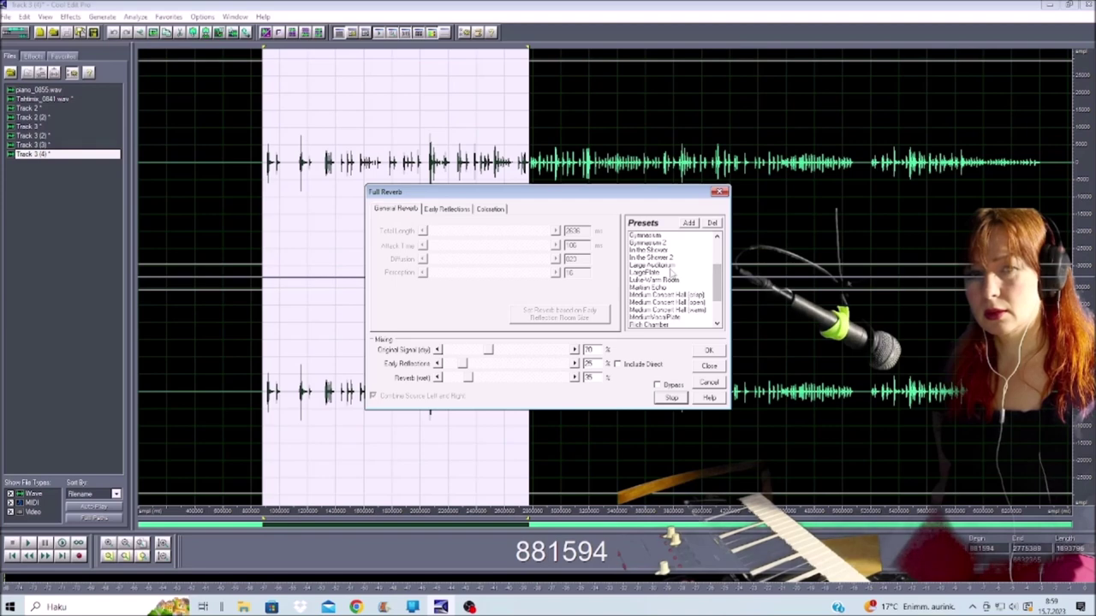
left_click(675, 266)
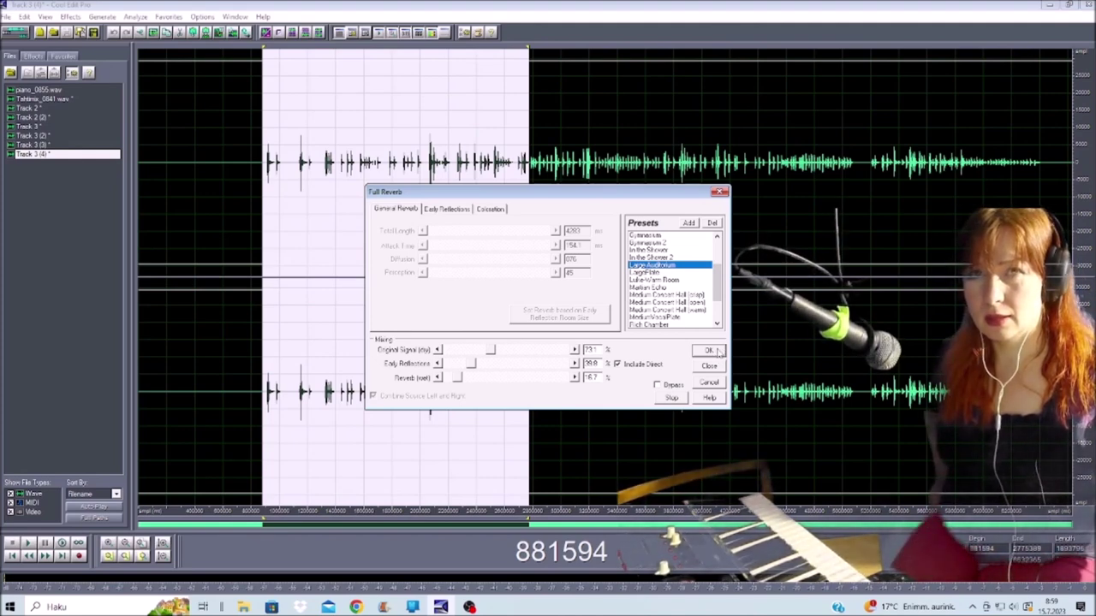
left_click(673, 400)
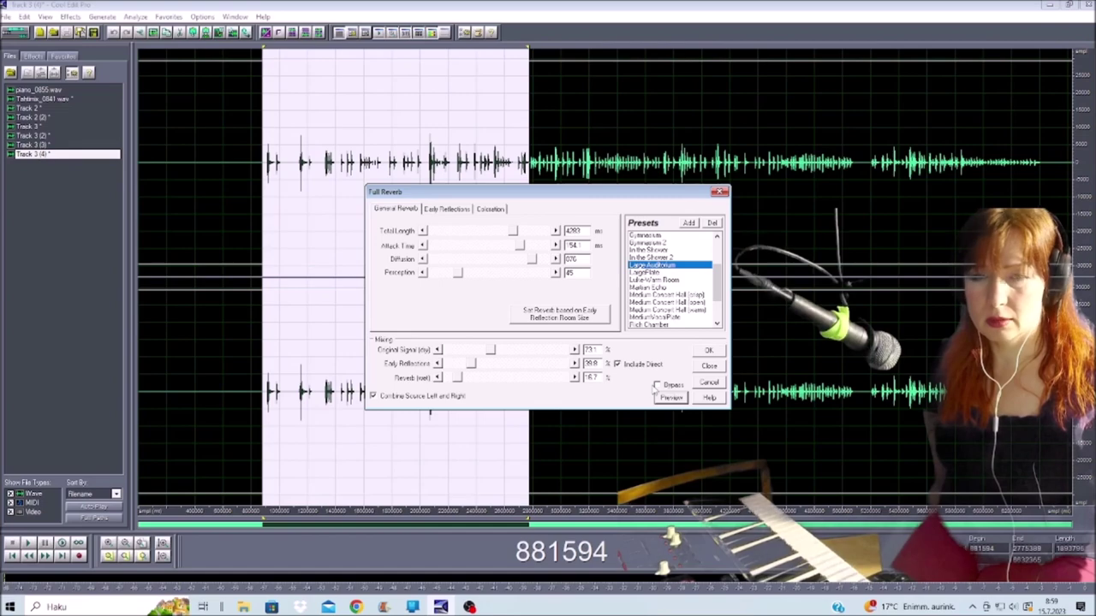
left_click(710, 399)
Select the entire Track 3 (4) waveform and apply Full Reverb to both channels.
double_click(437, 291)
left_click(79, 18)
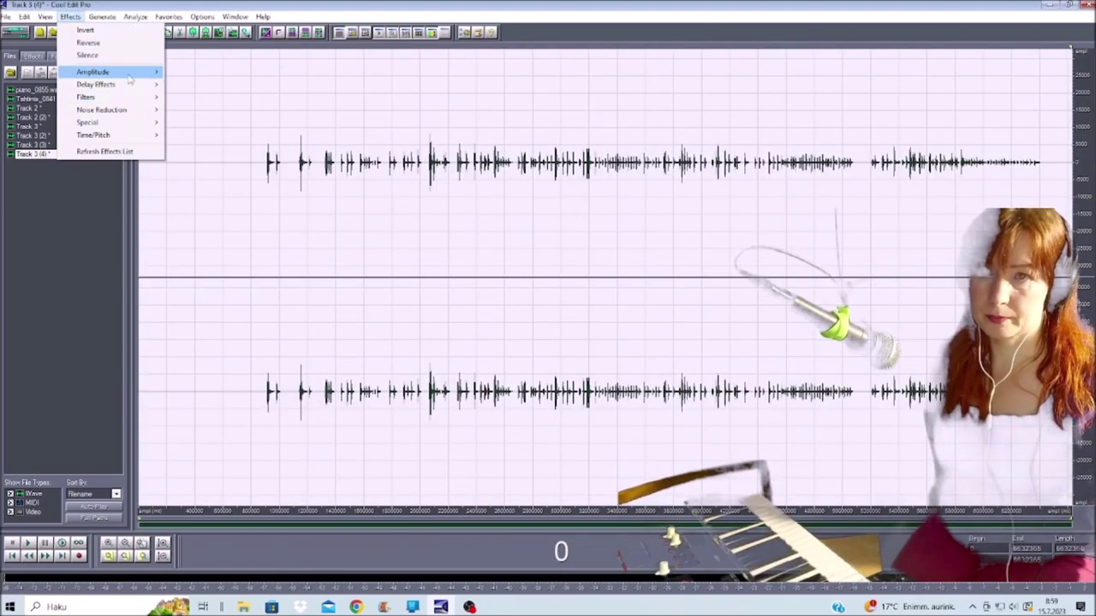
mouse_move(120, 84)
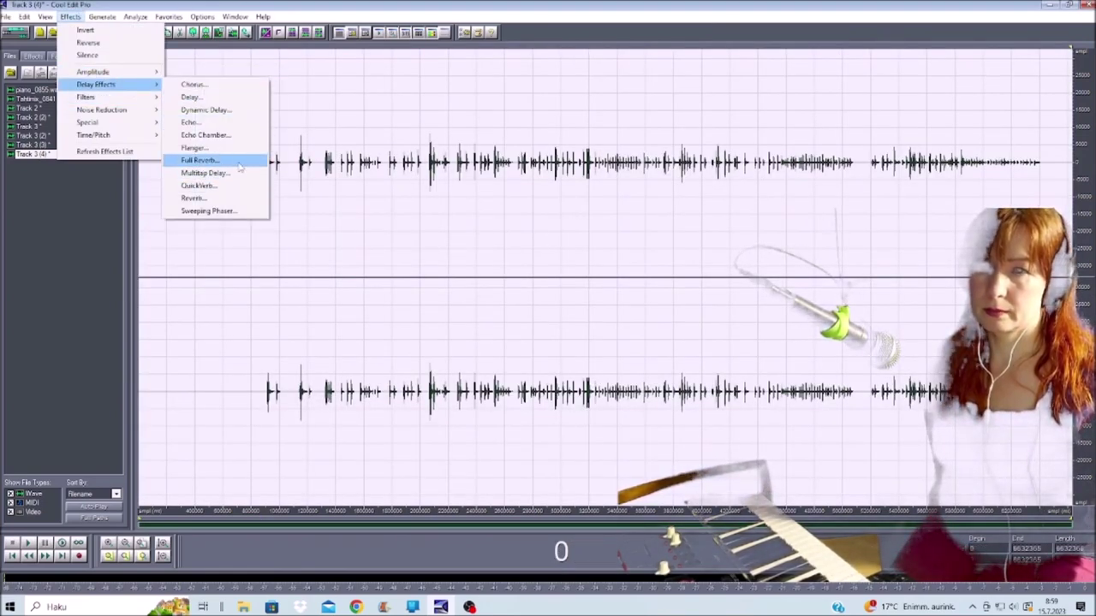
left_click(201, 160)
scroll(677, 267, "up", 1)
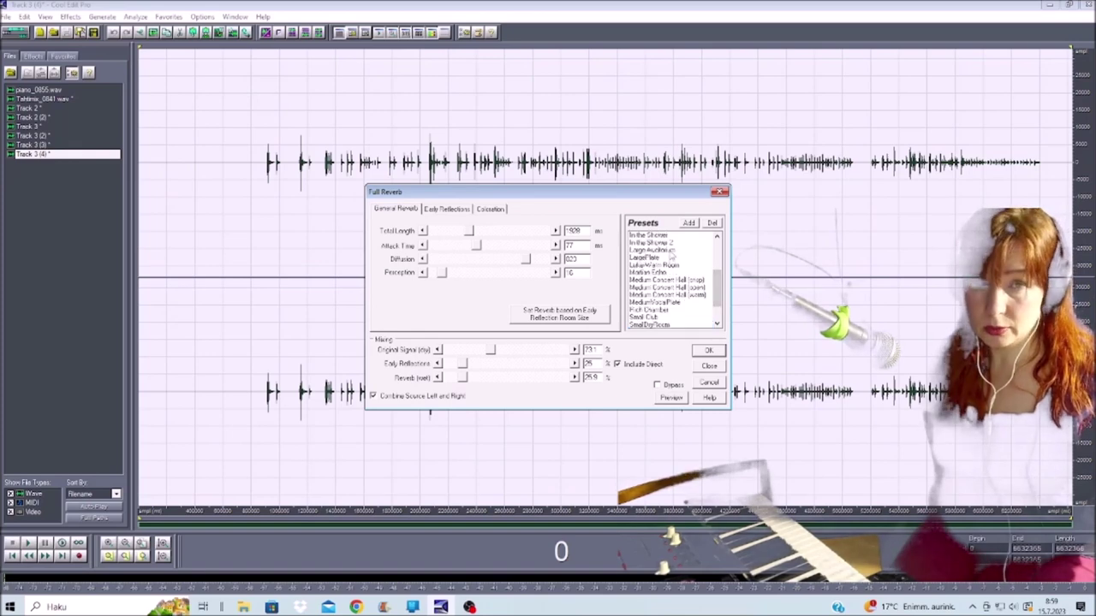
left_click(715, 351)
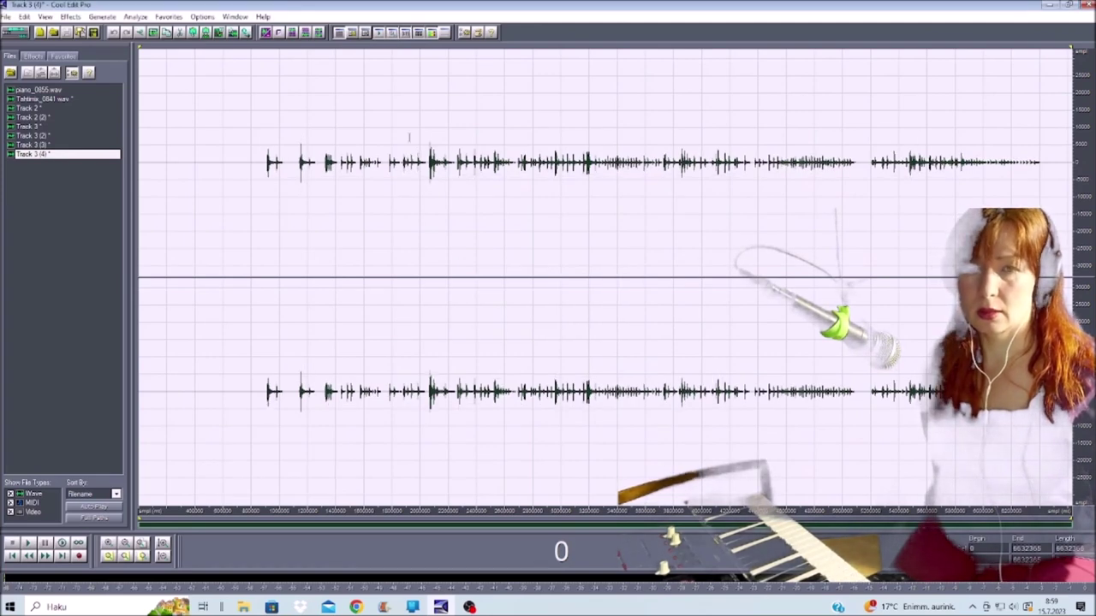
Save the reverberated waveform as piano_0855_0859.wav in the 15072023 folder and return to the multitrack session.
left_click(6, 17)
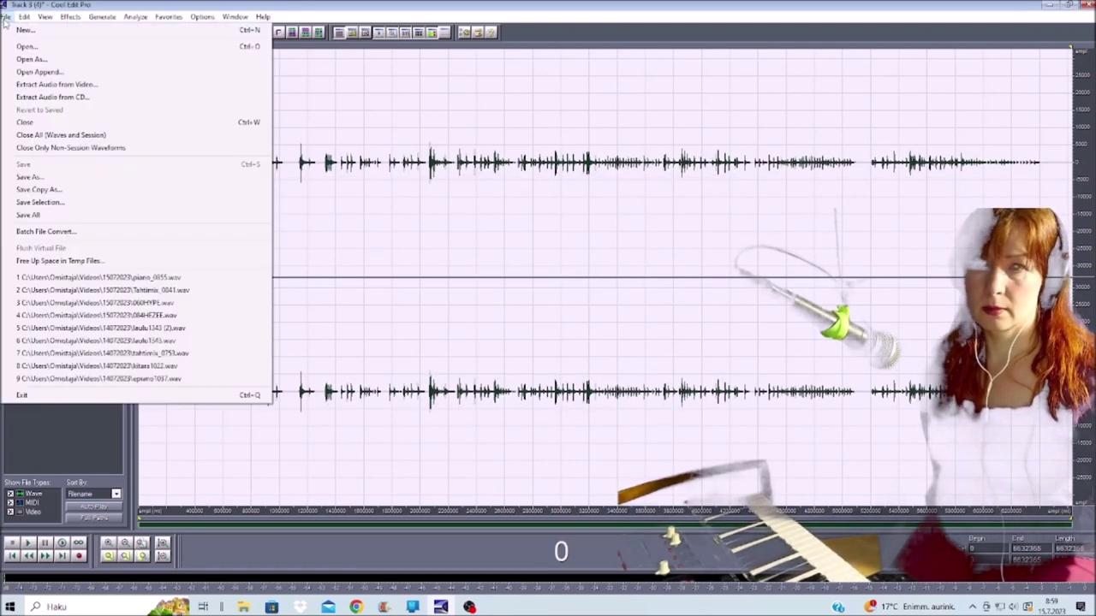
left_click(53, 180)
left_click(477, 308)
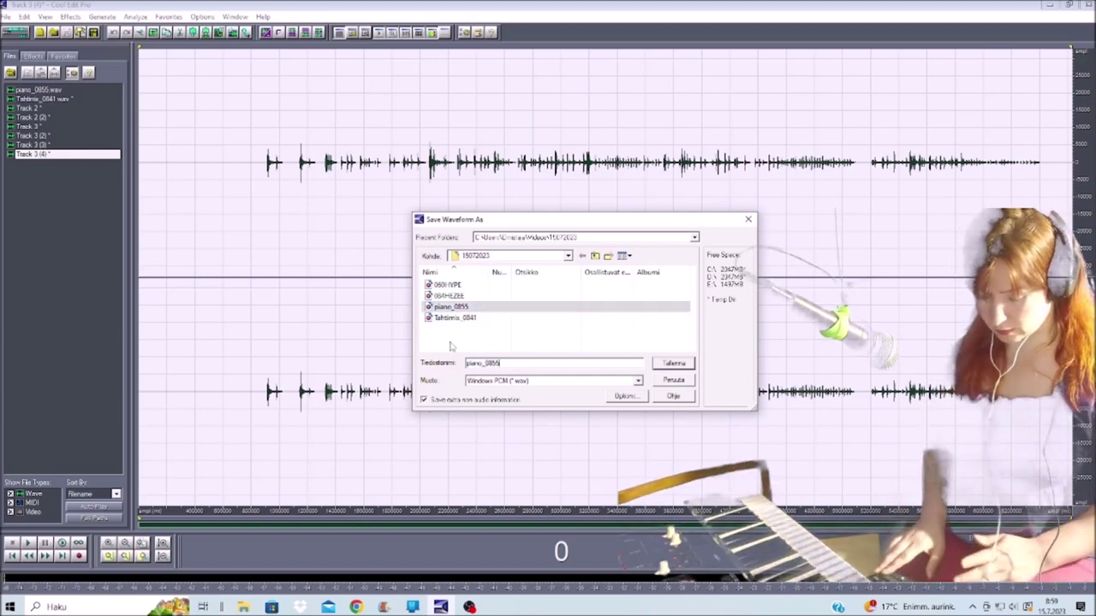
type("_0859")
key("Return")
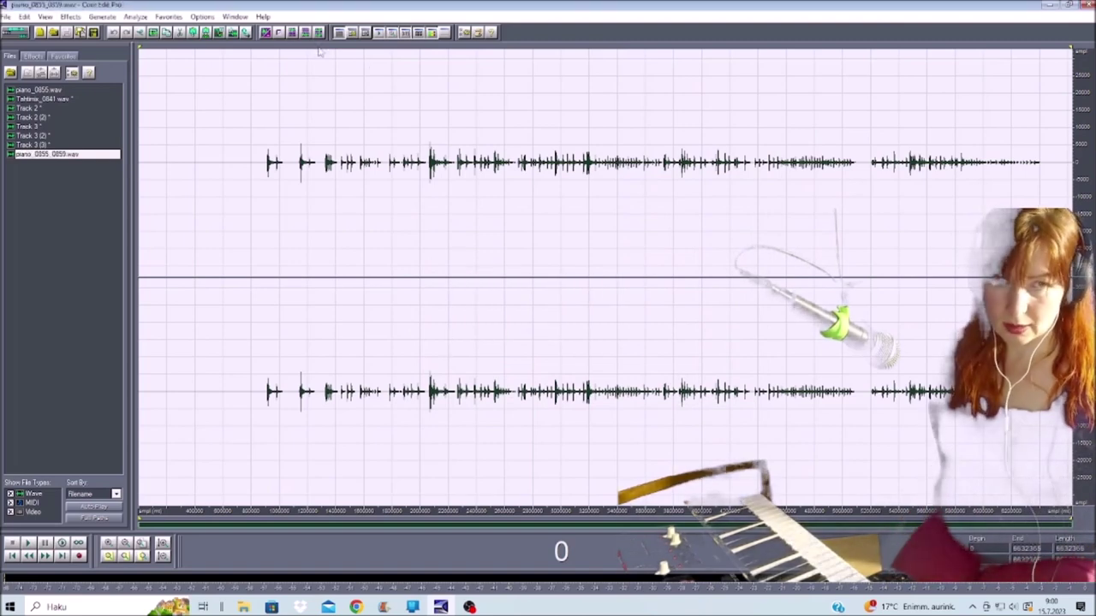
left_click(14, 32)
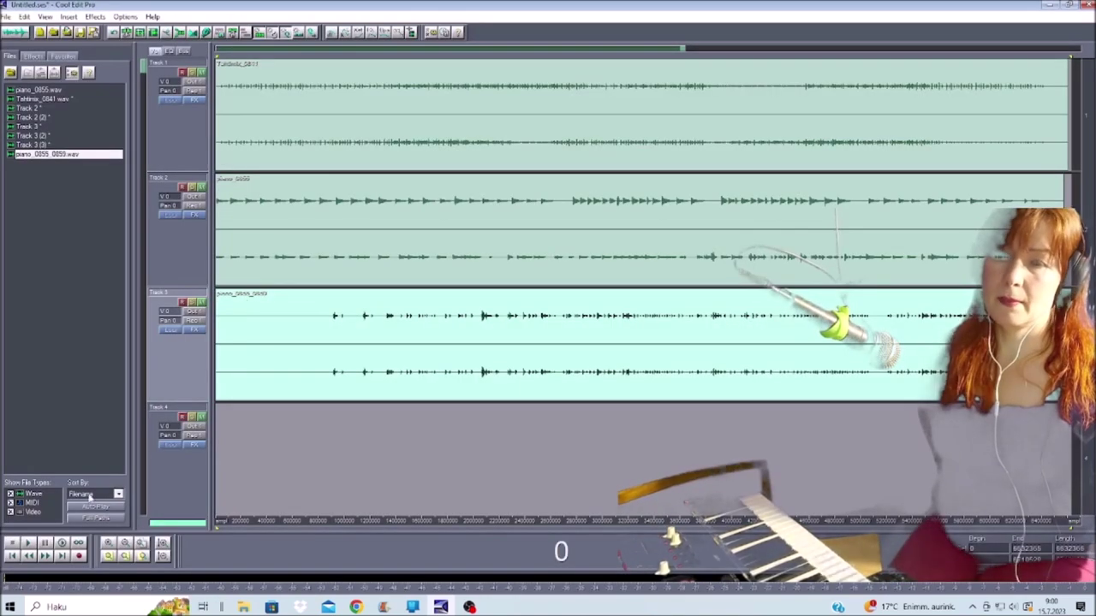